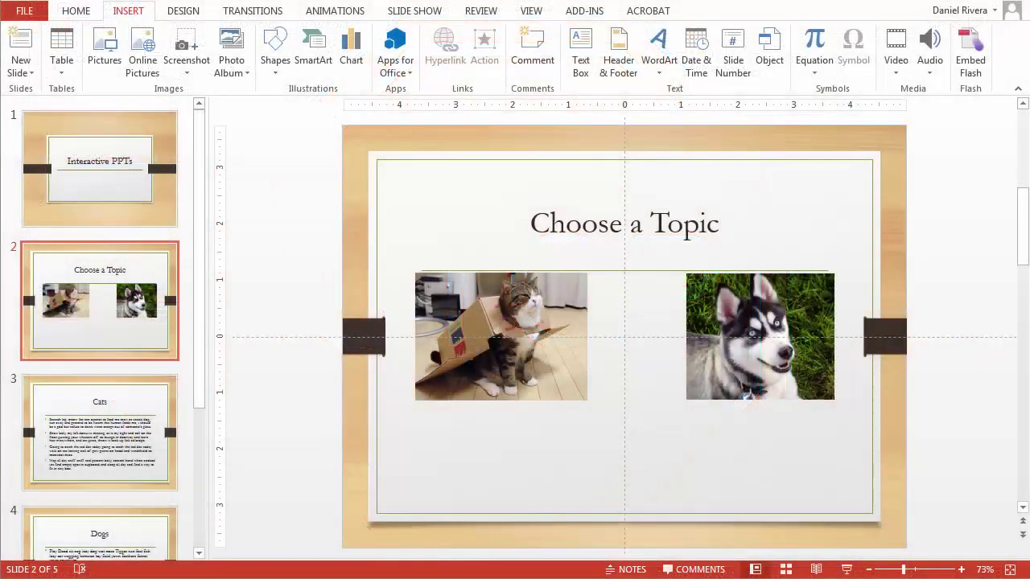
Review the title slide, the "Choose a Topic" slide with its two pictures, and the "Cats" slide.
left_click(128, 185)
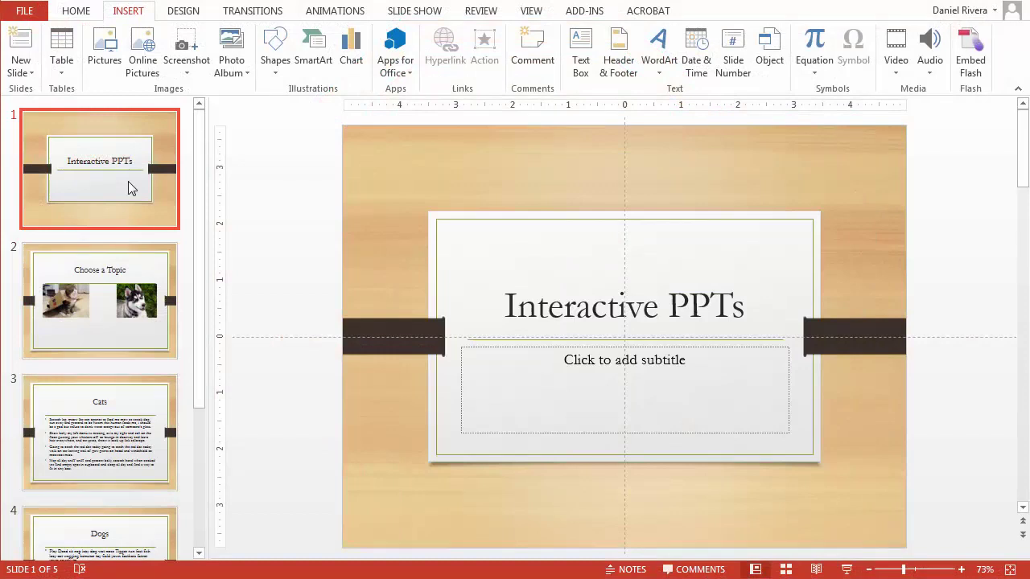
left_click(126, 265)
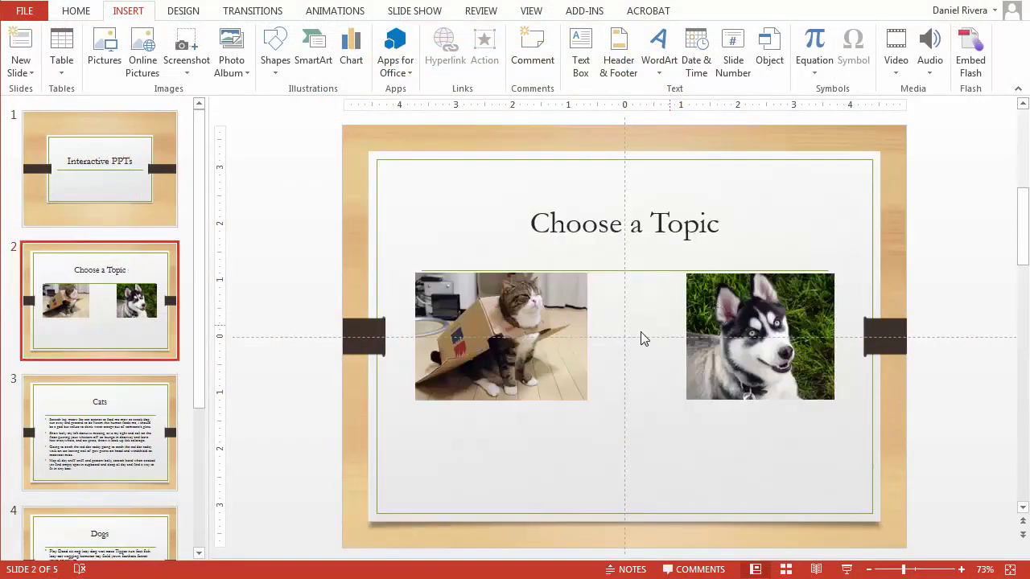
left_click(417, 317)
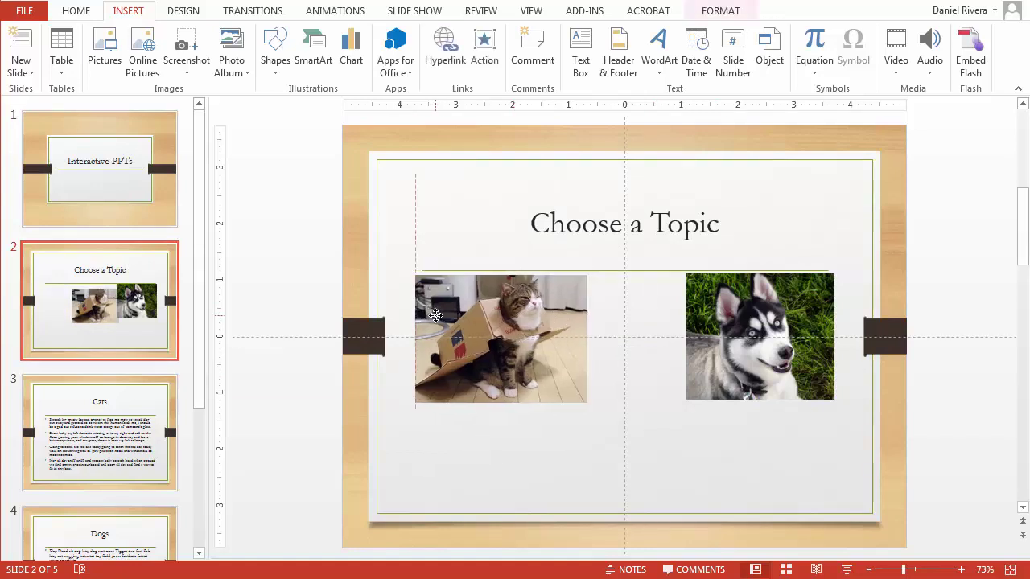
left_click(56, 423)
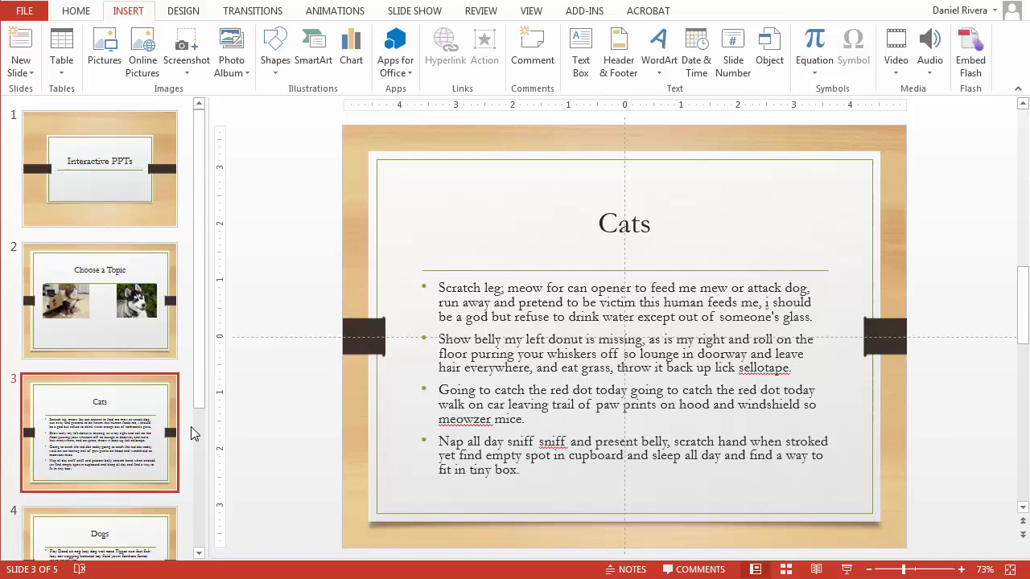
left_click(115, 299)
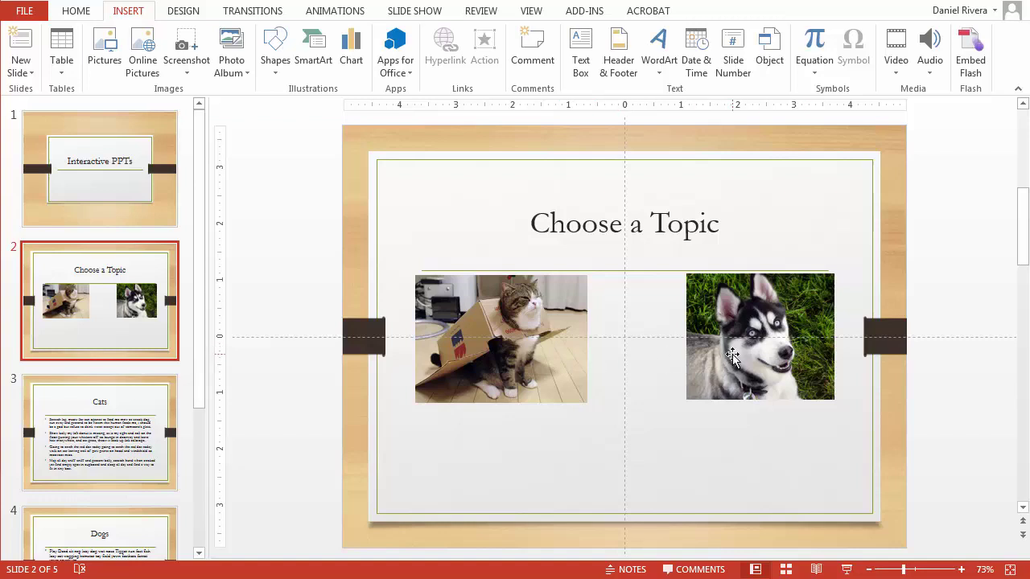
left_click(148, 439)
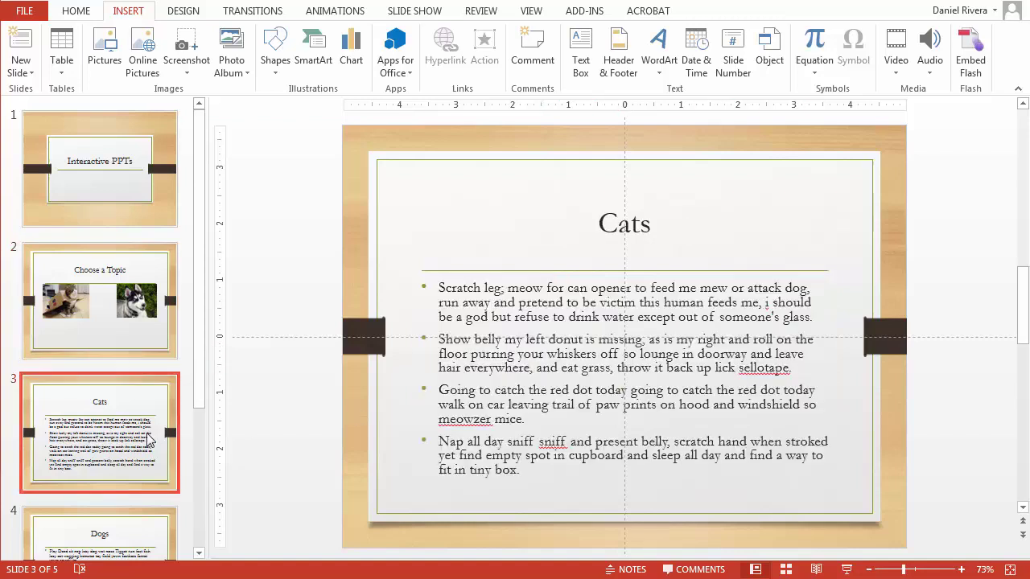
Turn off advancing on mouse click for the "Choose a Topic" slide.
left_click(121, 309)
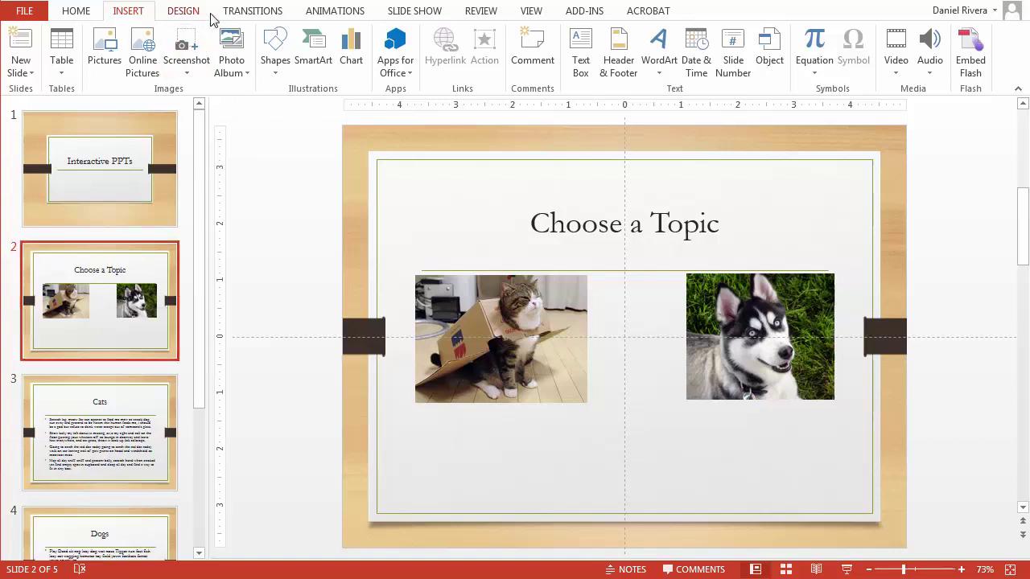
left_click(252, 11)
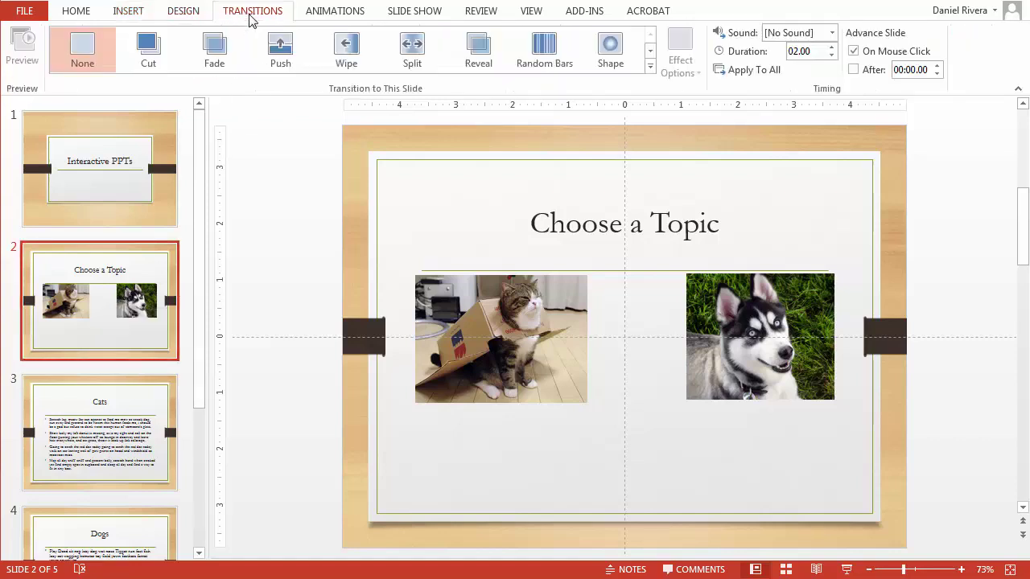
left_click(874, 57)
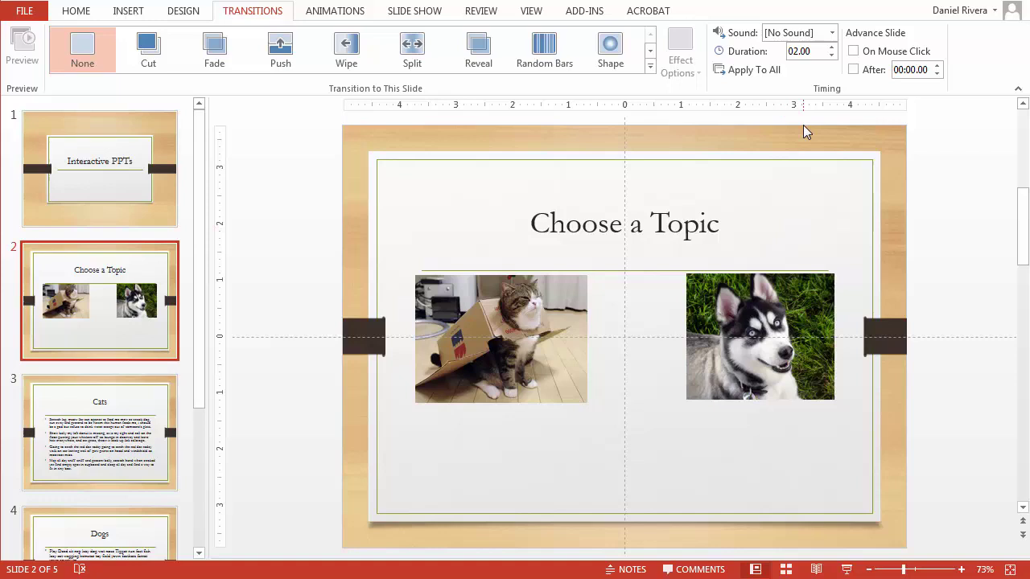
Compare the advance settings of the first two slides and enable advancing on mouse click for the "Interactive PPTs" title slide.
left_click(153, 185)
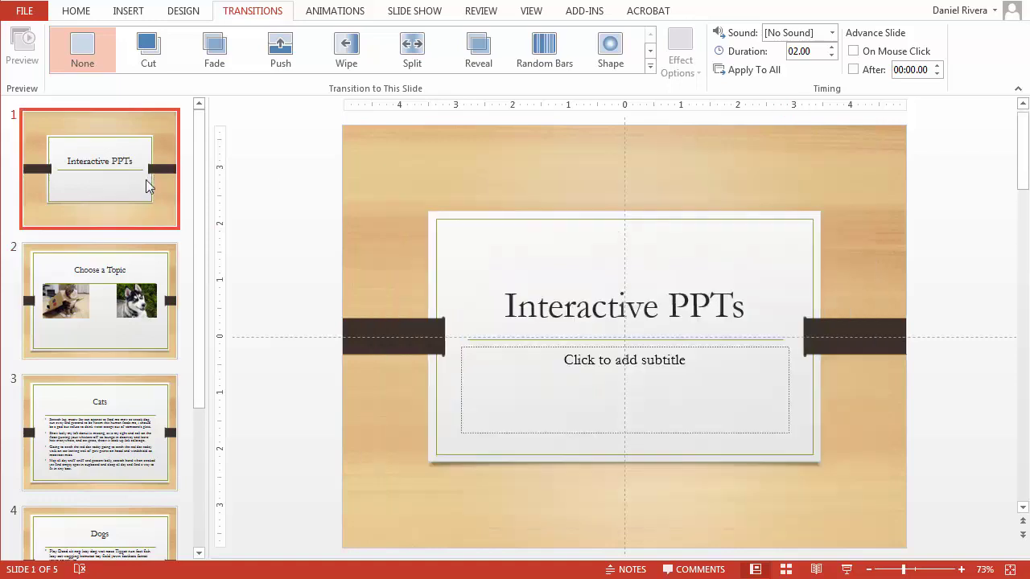
left_click(151, 280)
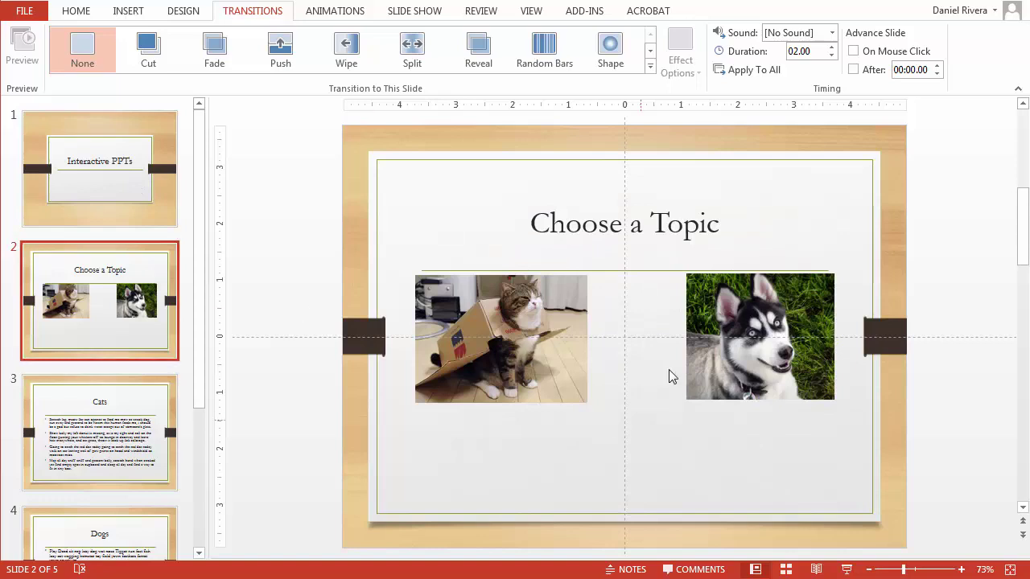
left_click(151, 166)
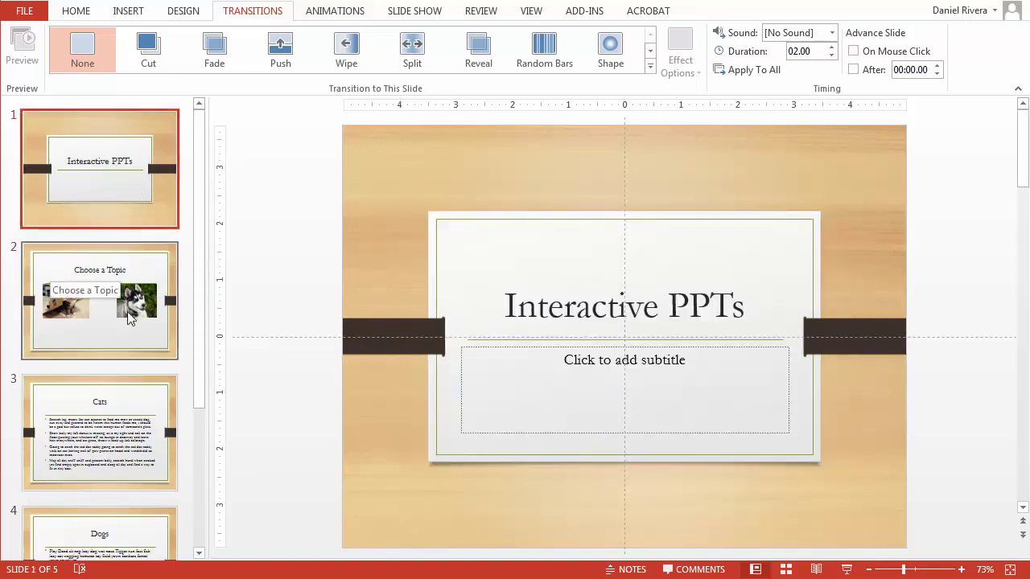
left_click(169, 321)
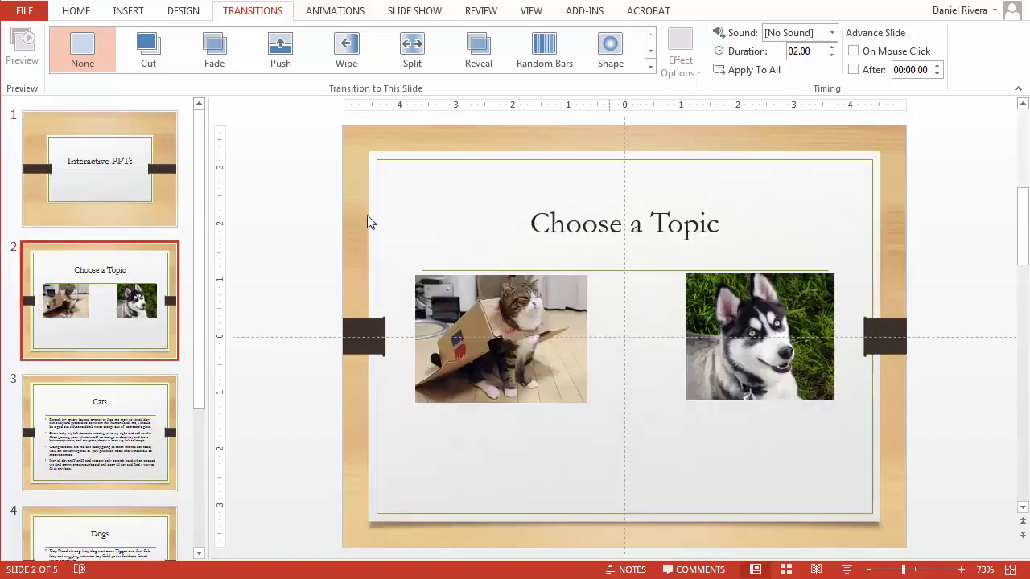
left_click(138, 152)
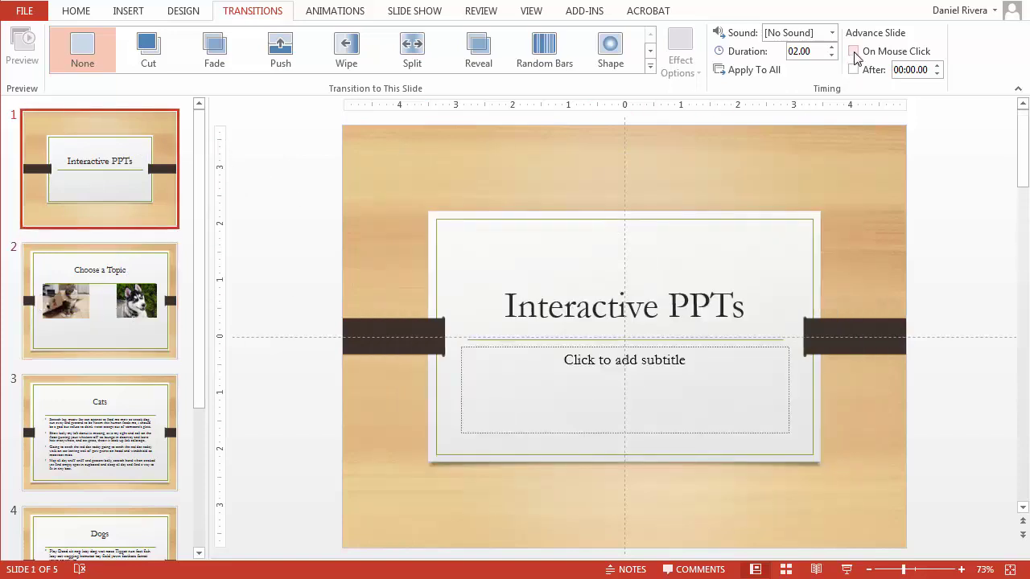
left_click(854, 51)
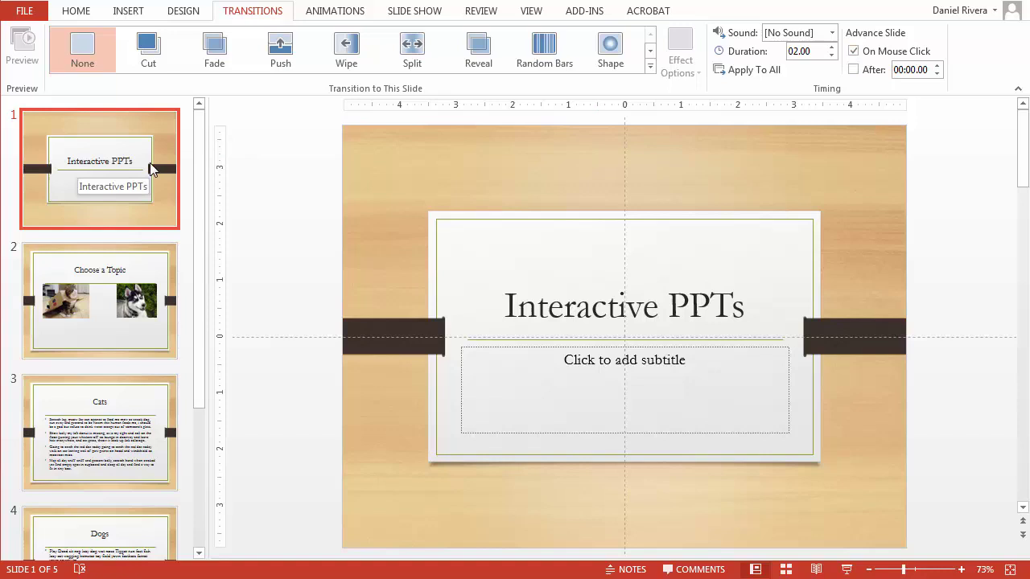
Hyperlink the cat picture on the "Choose a Topic" slide to slide 3, "Cats", in this document.
left_click(142, 284)
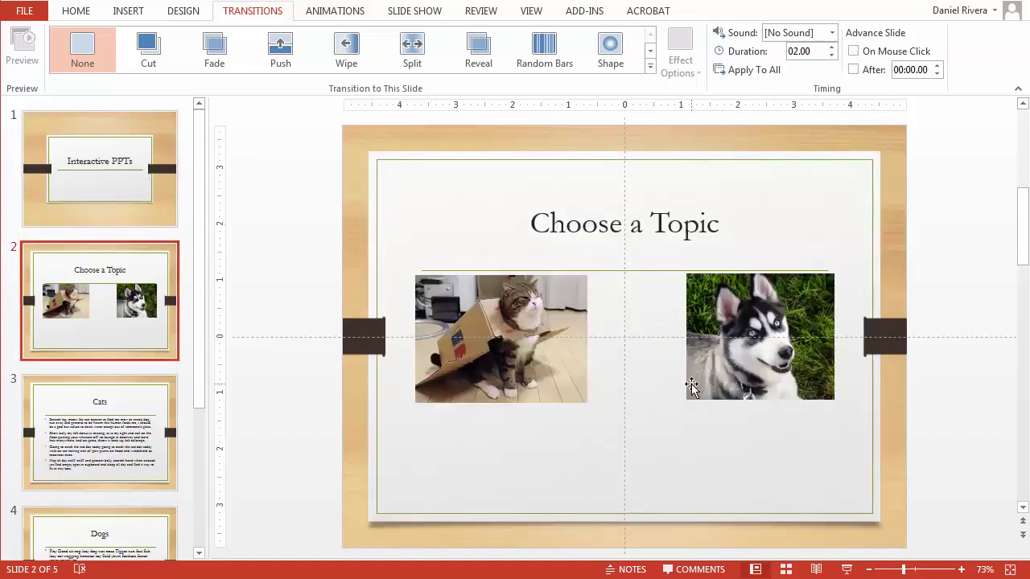
left_click(495, 309)
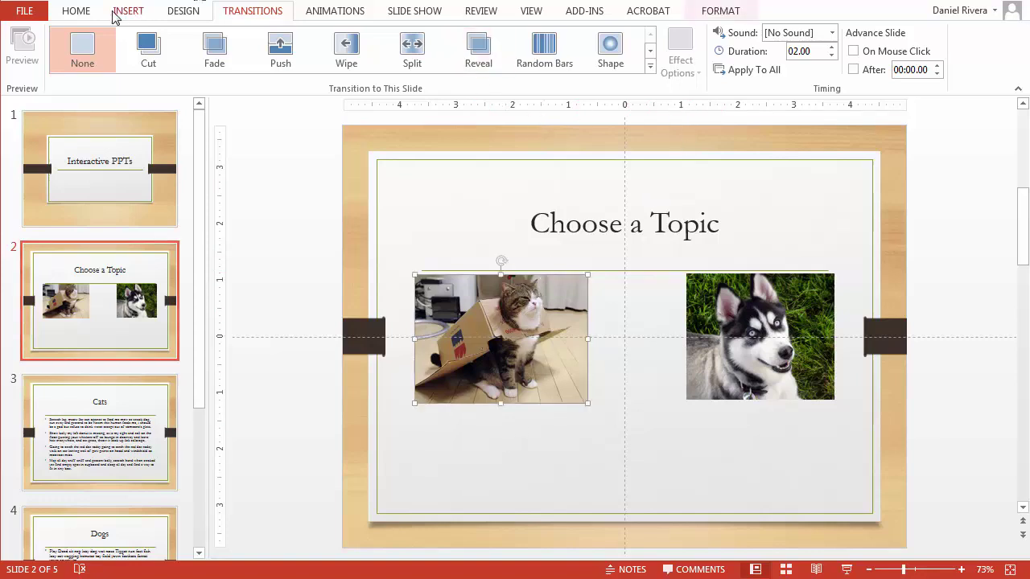
left_click(137, 14)
left_click(445, 48)
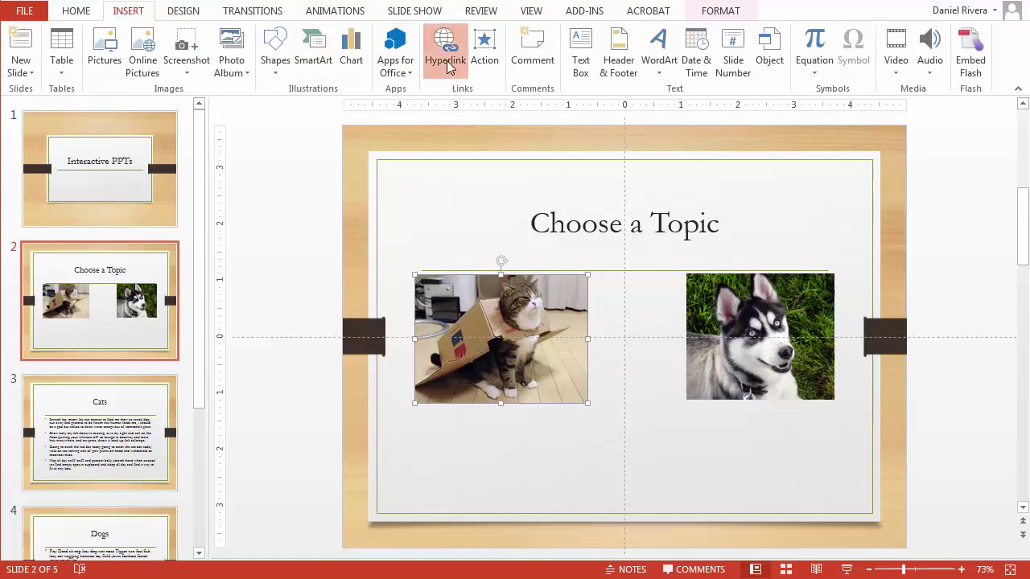
left_click_drag(218, 142, 742, 87)
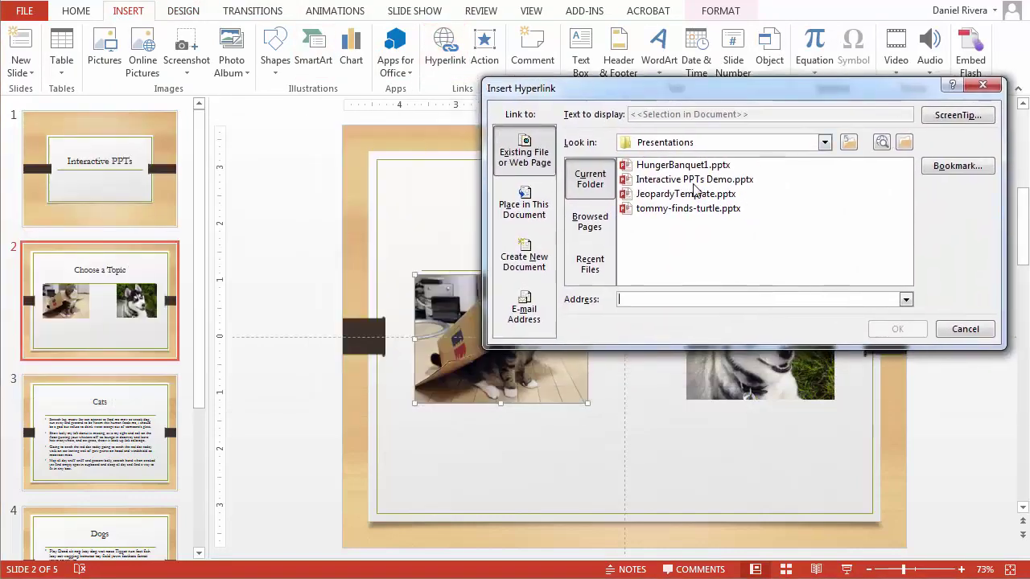
left_click(530, 208)
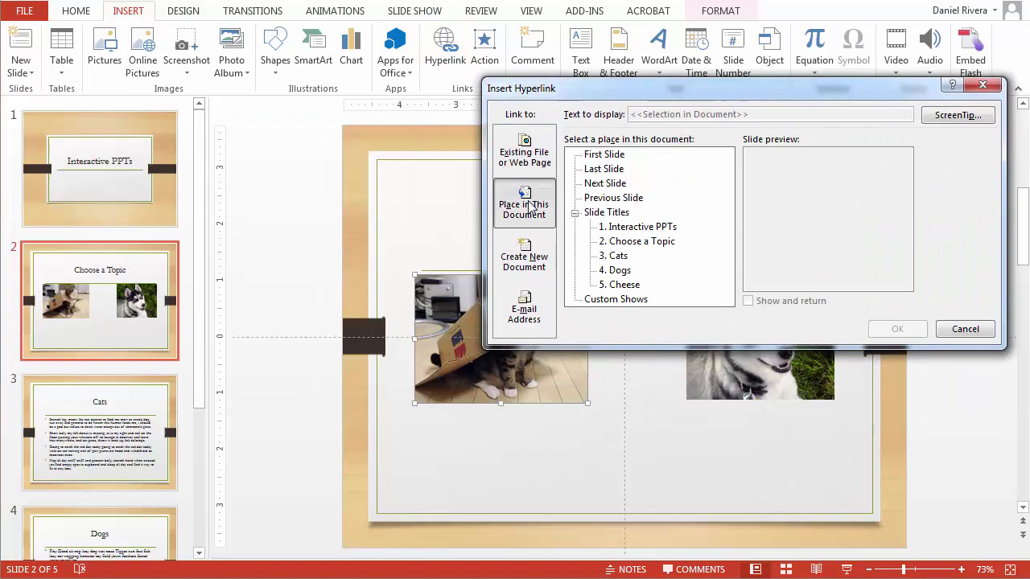
left_click(618, 256)
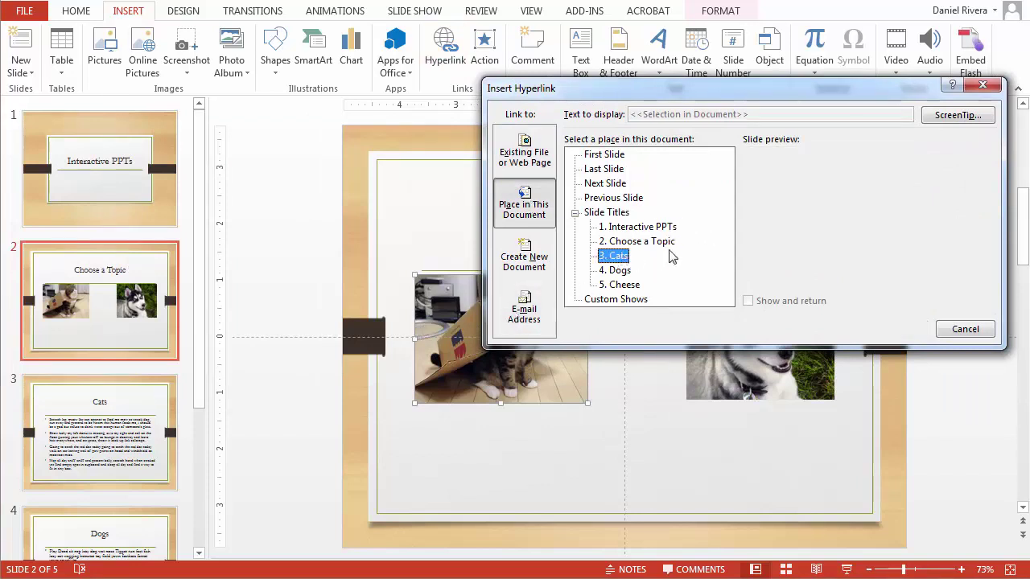
left_click(898, 331)
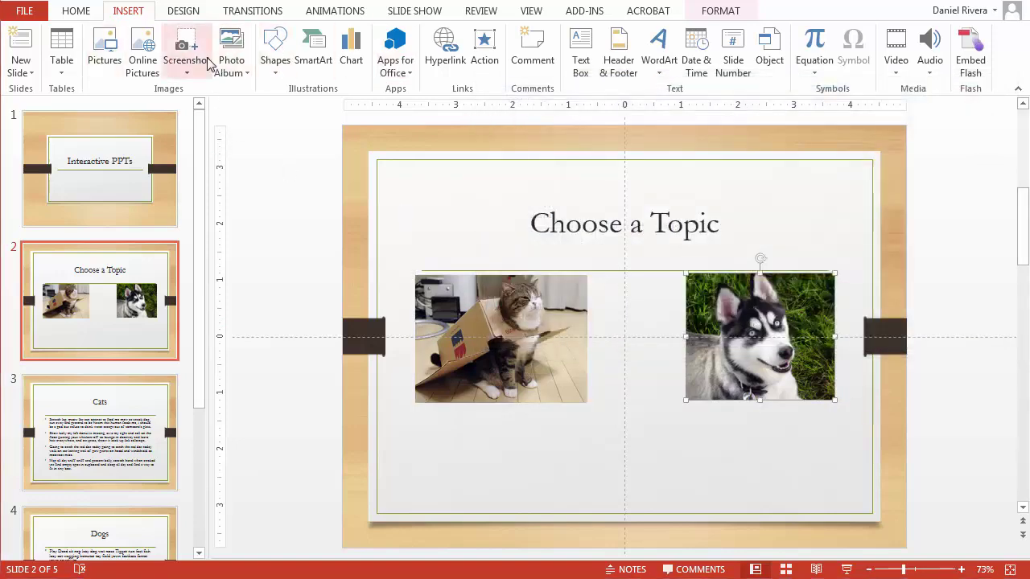
Hyperlink the dog picture on the "Choose a Topic" slide to slide 4, "Dogs", in this document.
left_click(448, 50)
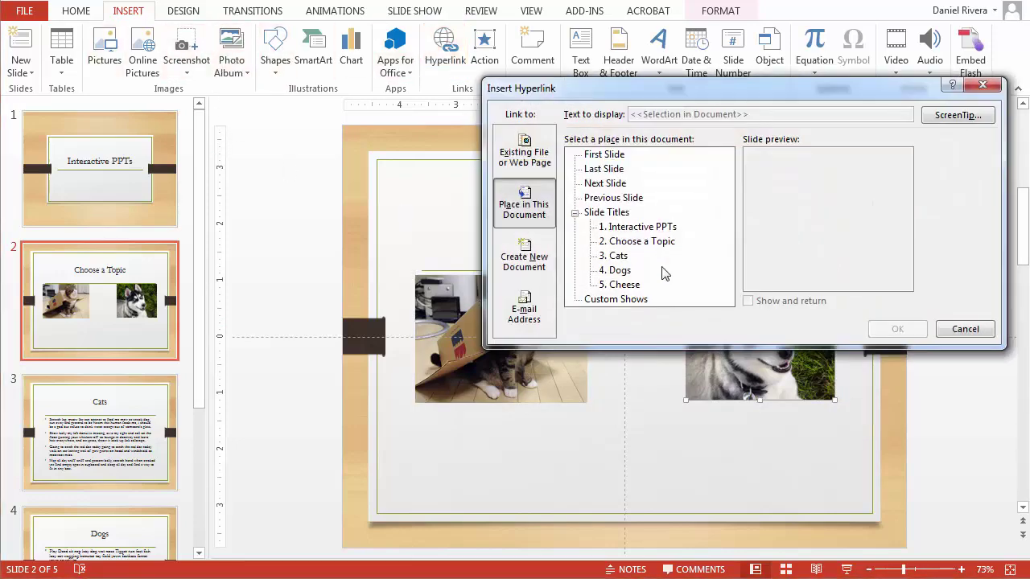
left_click(625, 272)
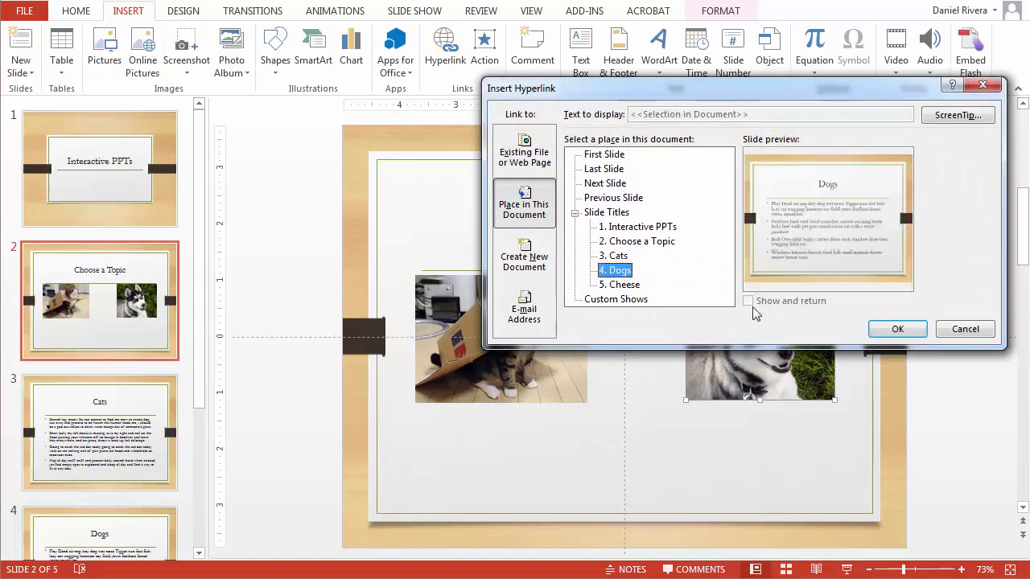
left_click(907, 328)
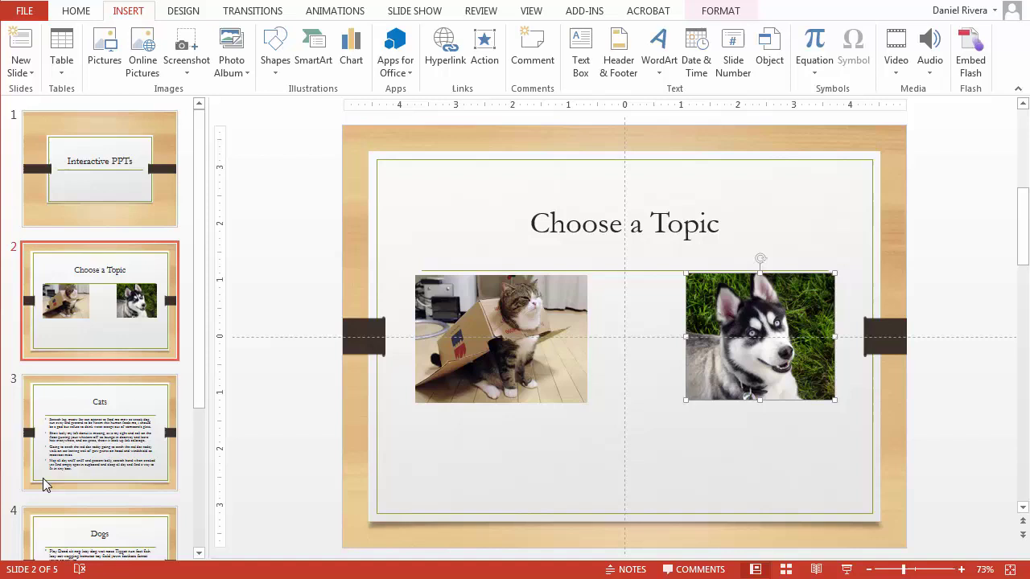
Draw a return action button about 1.14" square in the lower-right corner of the "Cats" slide and dismiss its action settings.
left_click(79, 451)
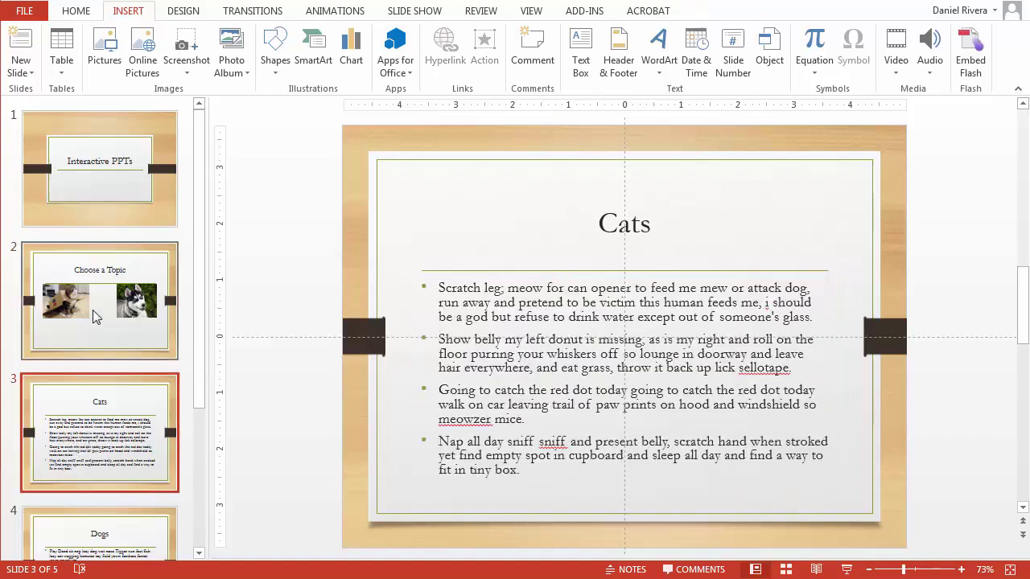
left_click(275, 58)
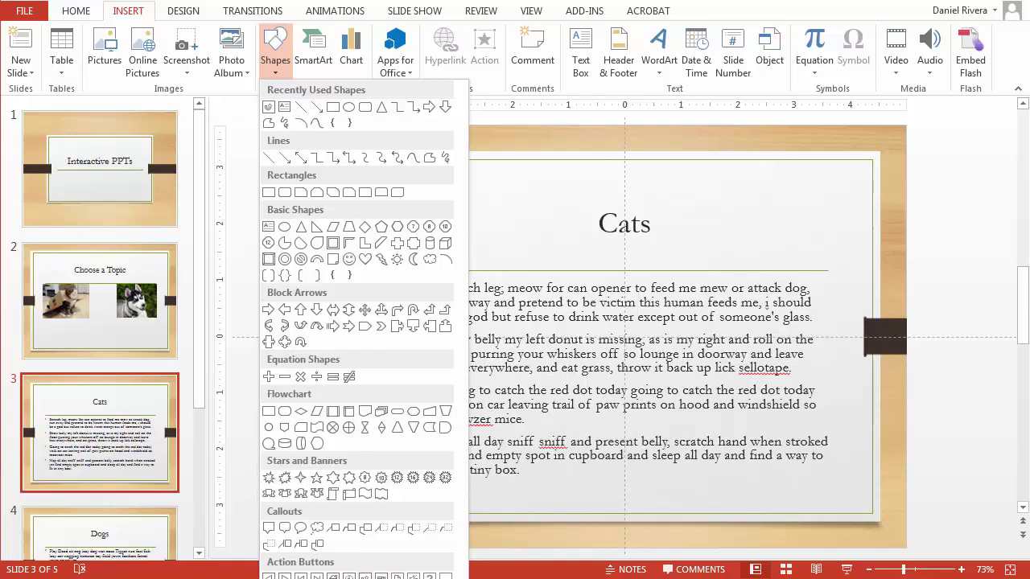
left_click(365, 576)
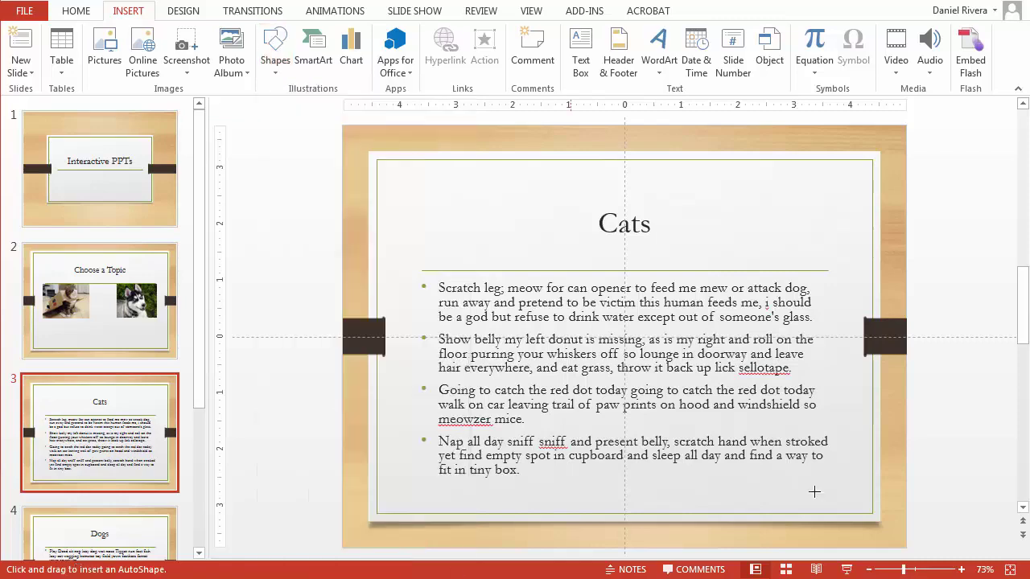
left_click_drag(805, 480, 869, 545)
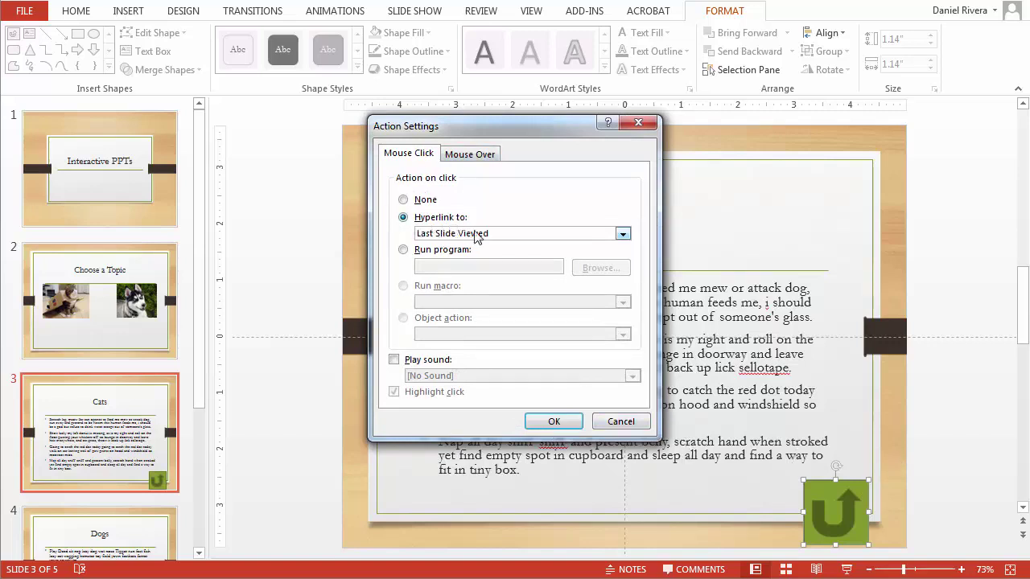
left_click(618, 419)
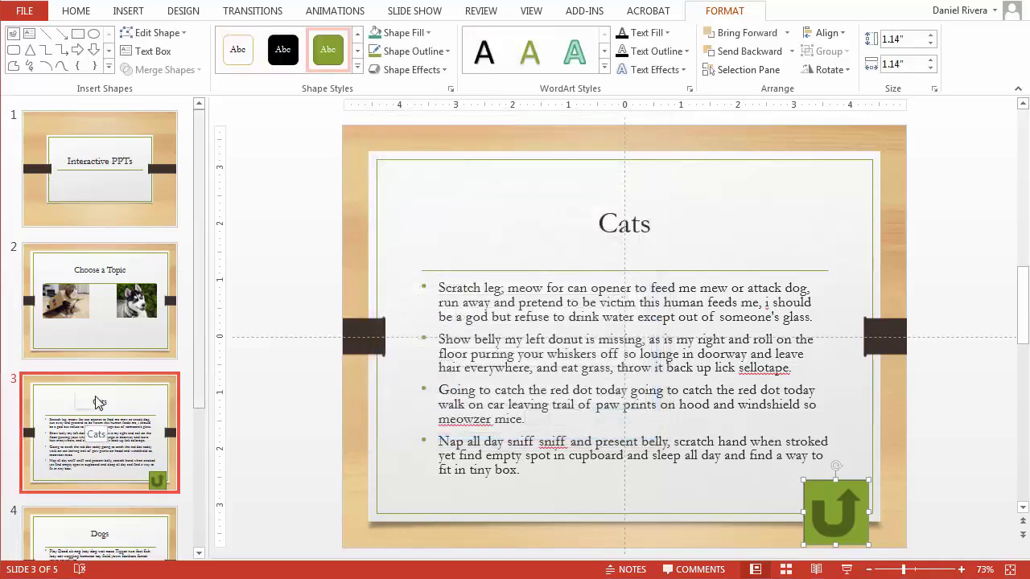
Look at the "Dogs" slide and delete the return action button from the "Cats" slide.
left_click(97, 402)
scroll(96, 403, "down", 2)
left_click(129, 418)
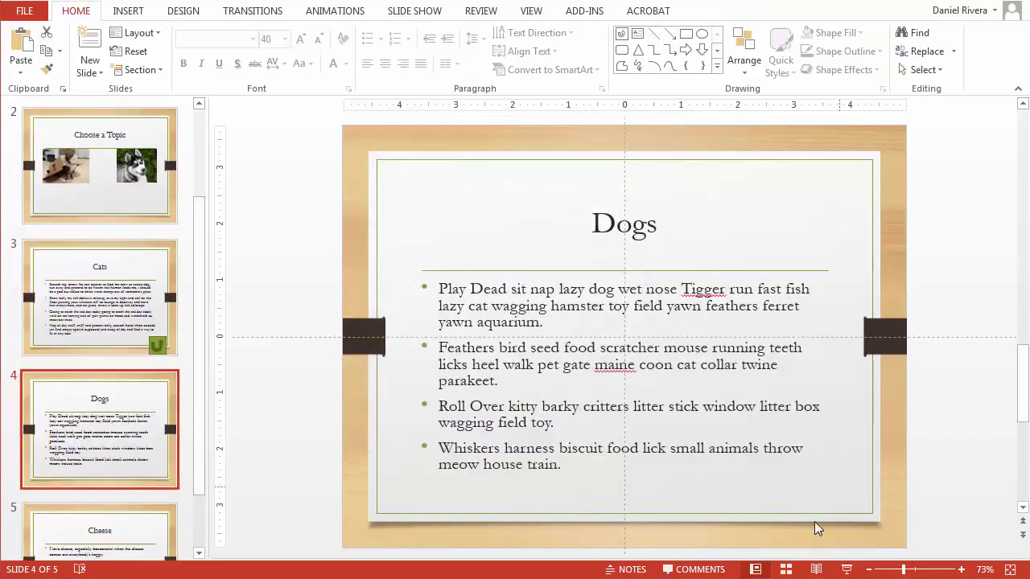
left_click(149, 346)
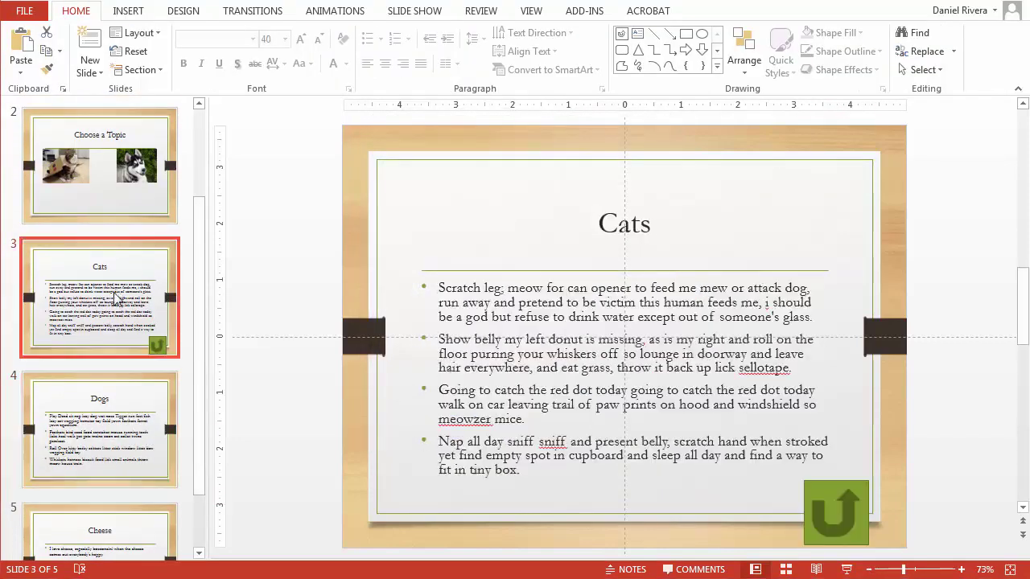
left_click(825, 504)
key("Delete")
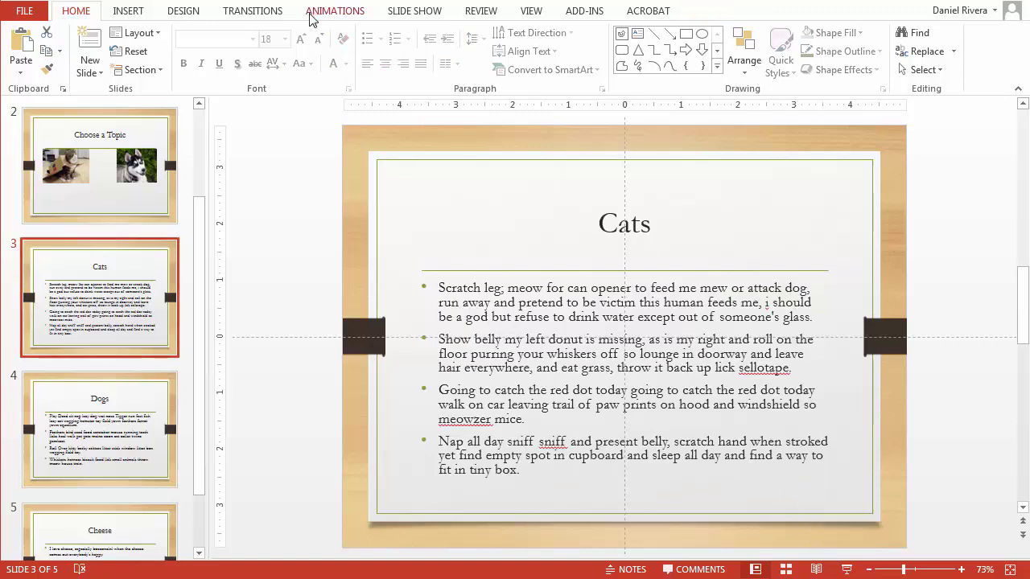
Draw a back action button about 1.14" square in the lower-right corner of the "Cats" slide, hyperlinked to Last Slide Viewed.
left_click(131, 11)
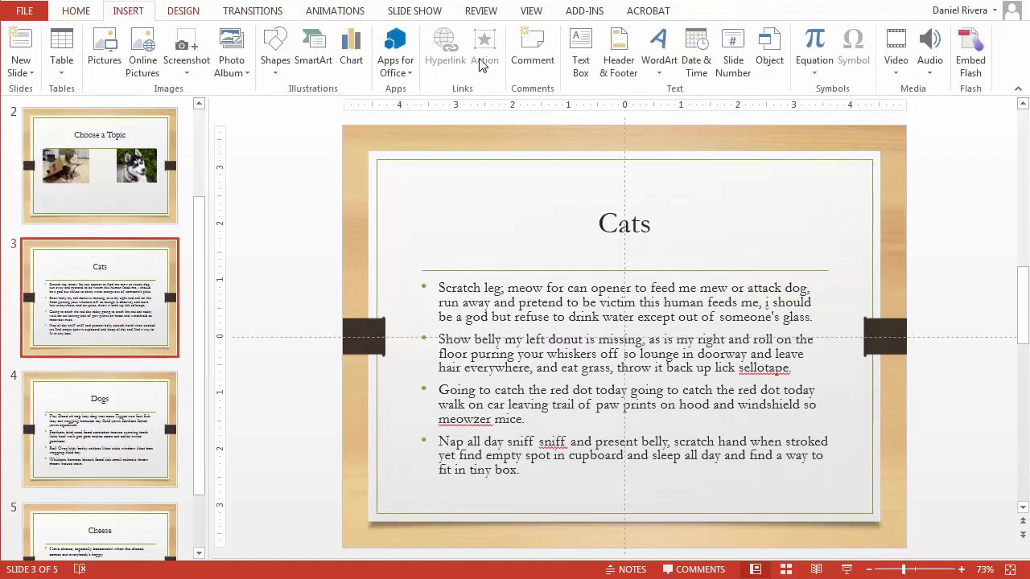
left_click(275, 50)
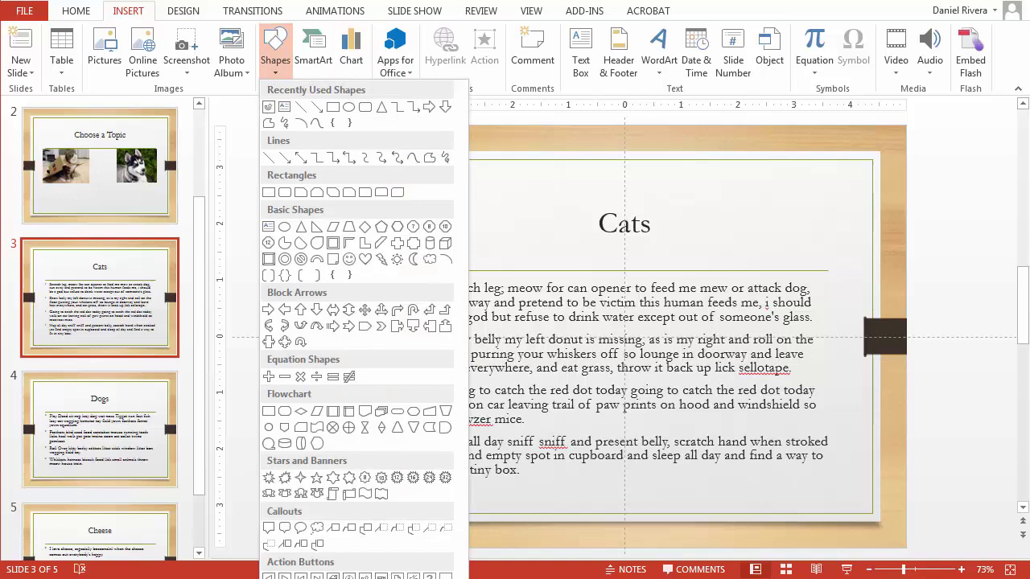
left_click(269, 106)
left_click_drag(797, 498, 861, 555)
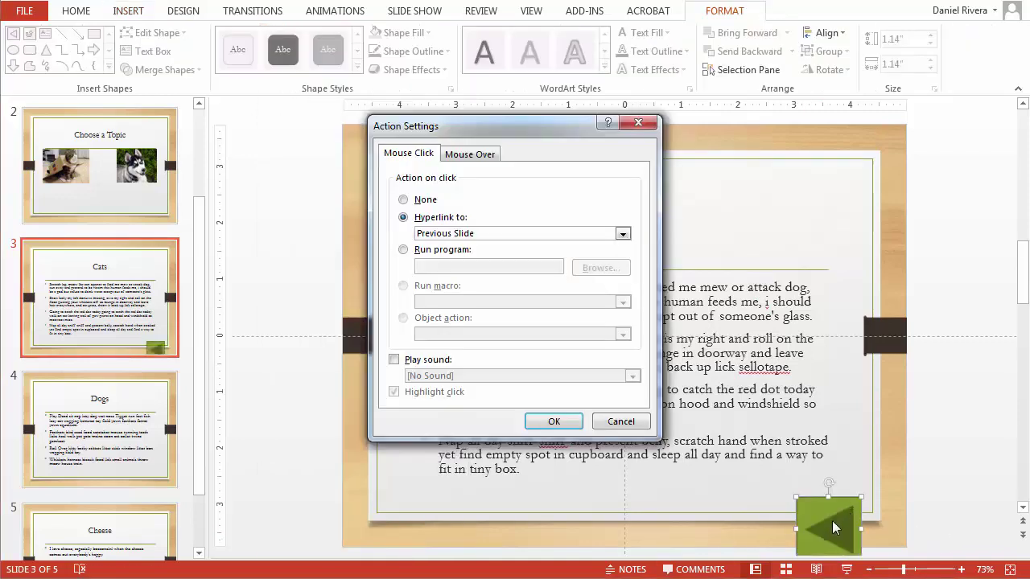
left_click(484, 234)
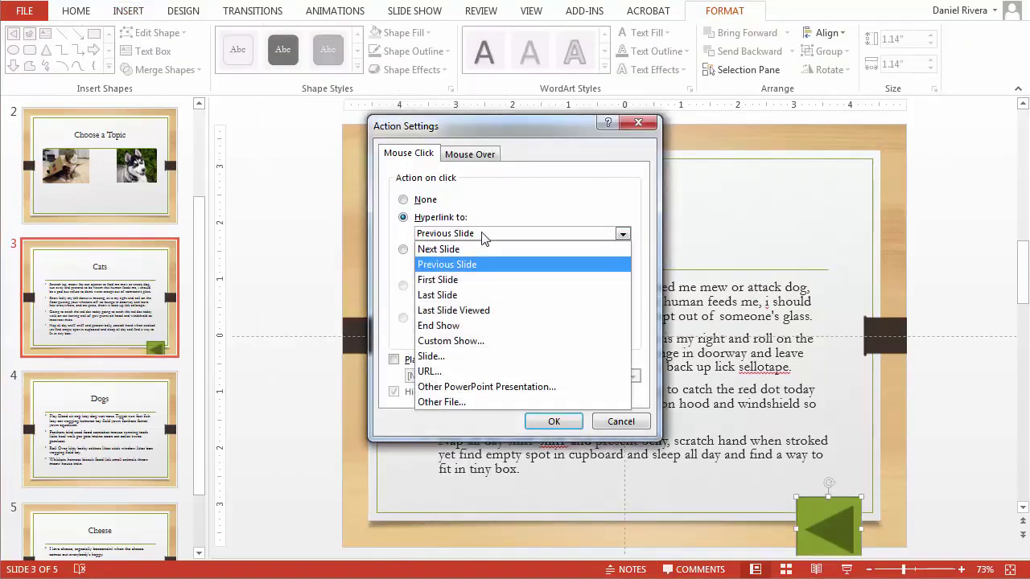
left_click(478, 311)
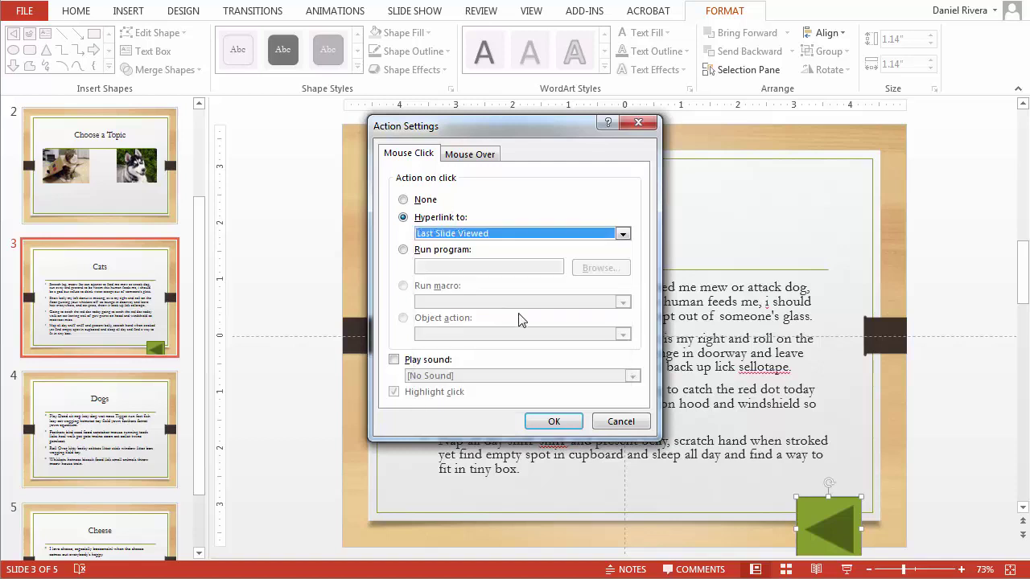
left_click(555, 420)
Shrink the back button to about 0.57" square and place it inside the lower-right corner of the "Cats" slide's frame.
left_click_drag(833, 484, 820, 490)
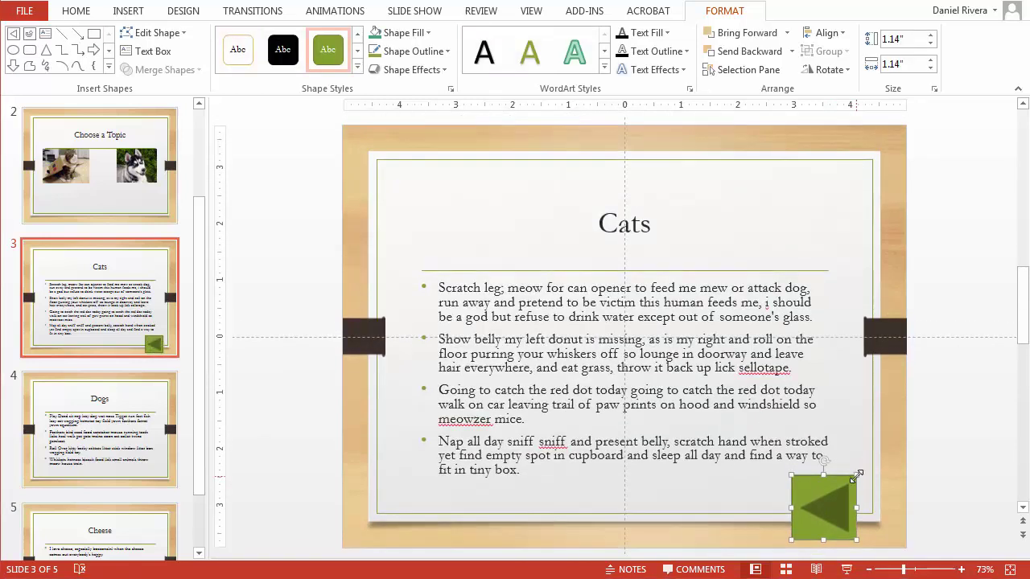
mouse_move(856, 475)
left_mouse_down()
mouse_move(813, 514)
mouse_move(850, 488)
left_mouse_up()
left_click(907, 449)
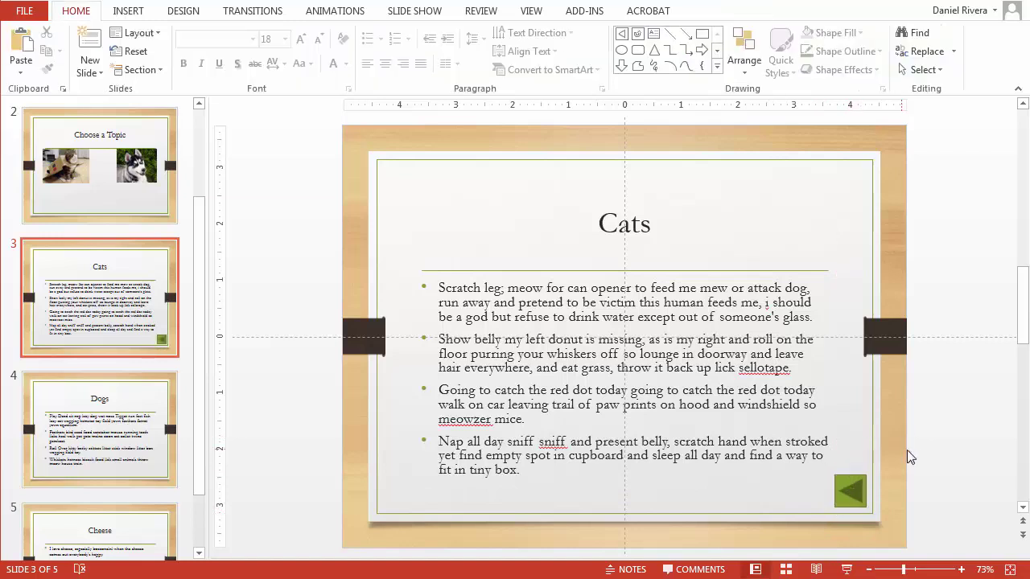
Copy the back button from the "Cats" slide to the same place on the "Dogs" slide and compare both slides.
left_click(853, 490)
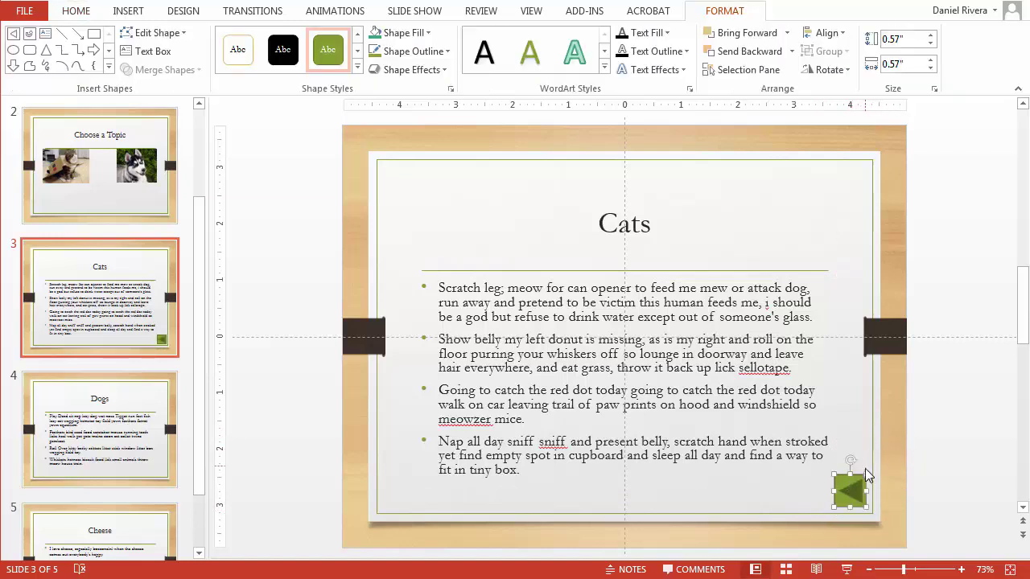
left_click(58, 442)
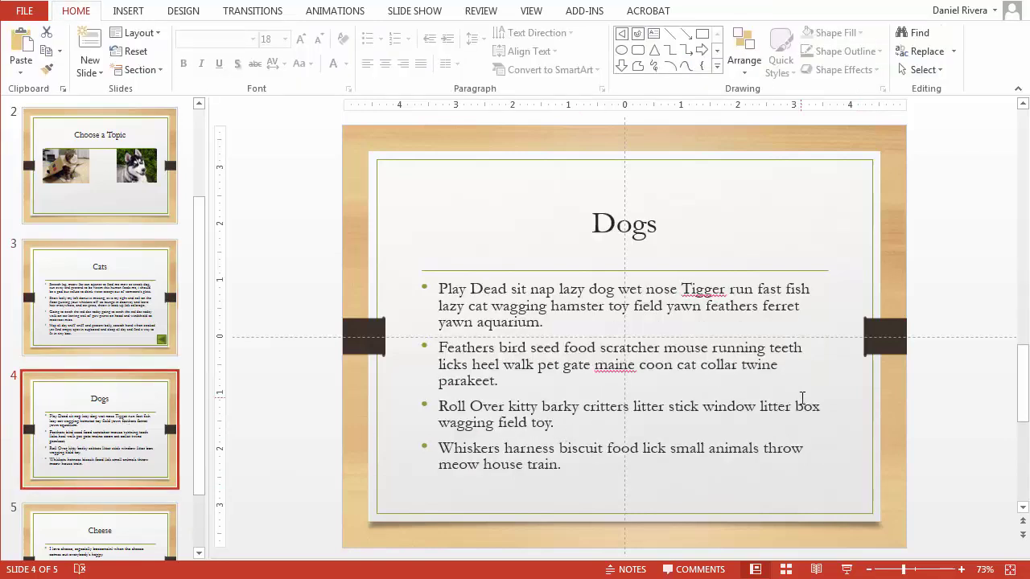
key("ctrl+v")
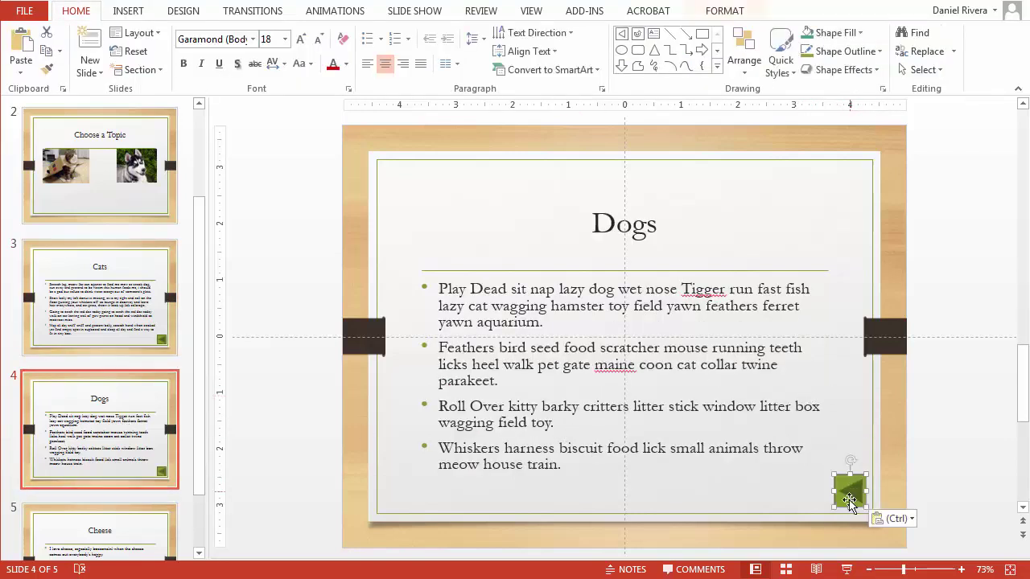
left_click(150, 294)
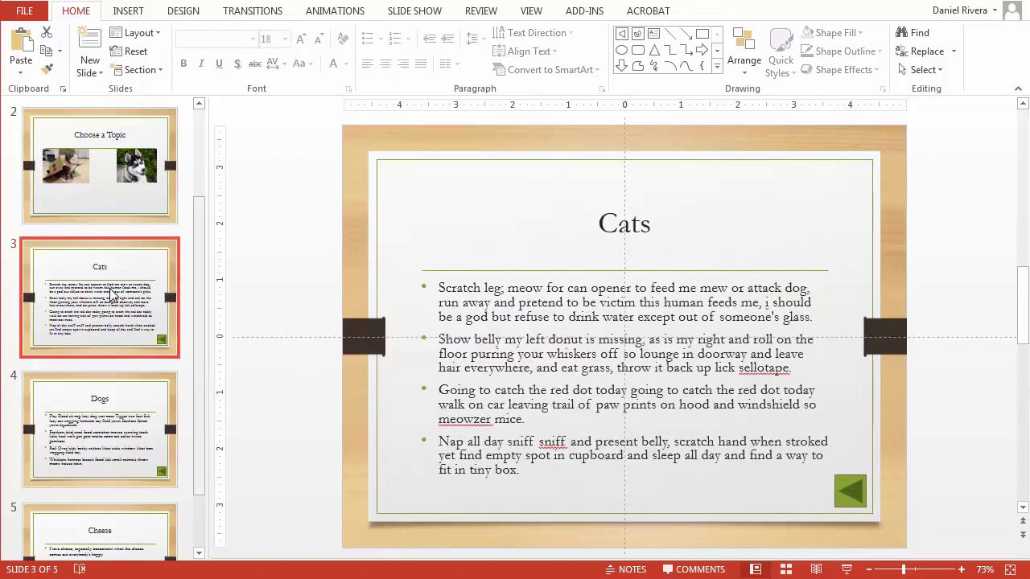
left_click(132, 411)
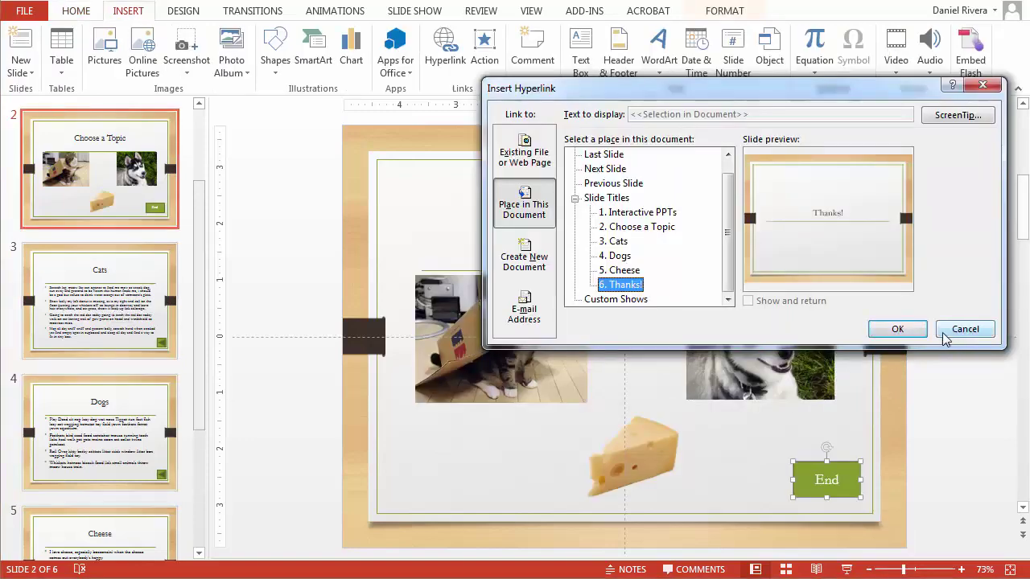
Cancel the End button's hyperlink dialog and play the show from the beginning to test the picture links and back buttons.
left_click(947, 332)
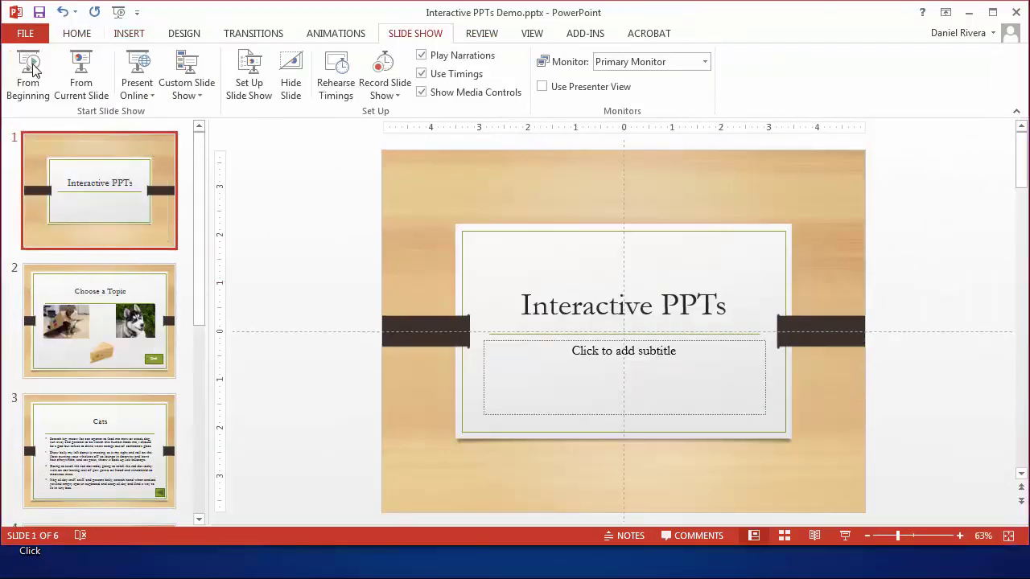
left_click(32, 71)
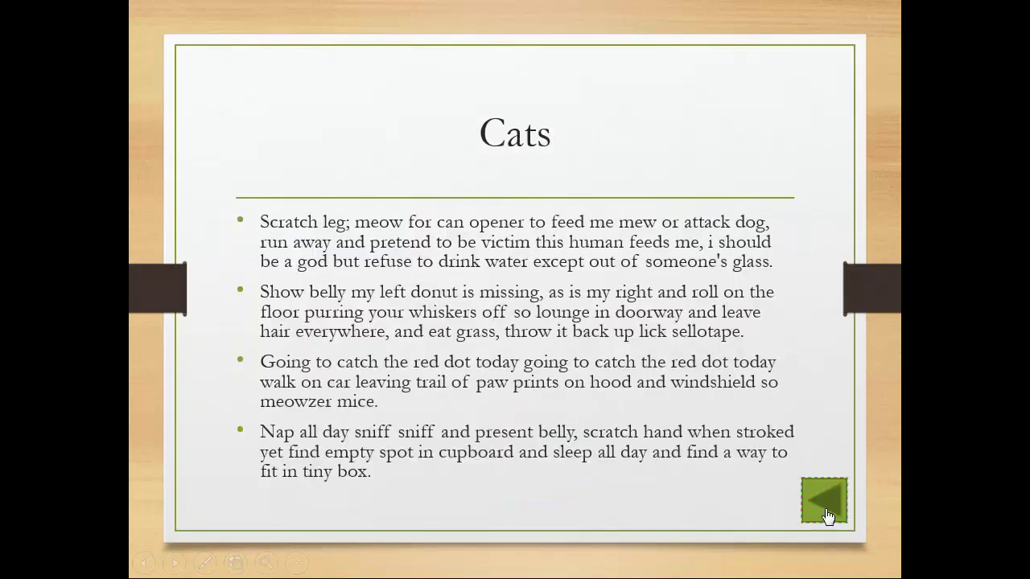
left_click(829, 517)
left_click(697, 287)
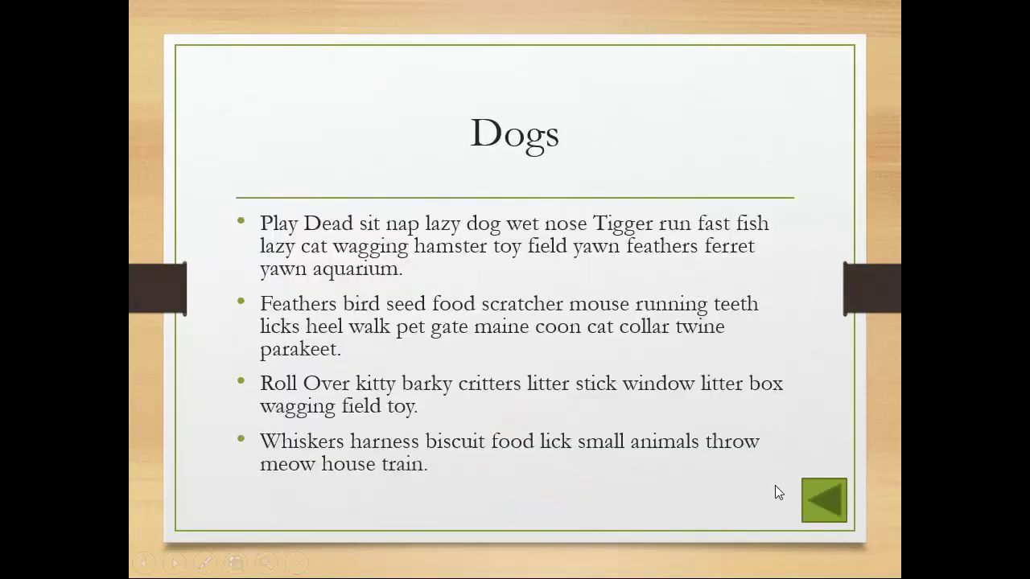
left_click(825, 492)
left_click(563, 446)
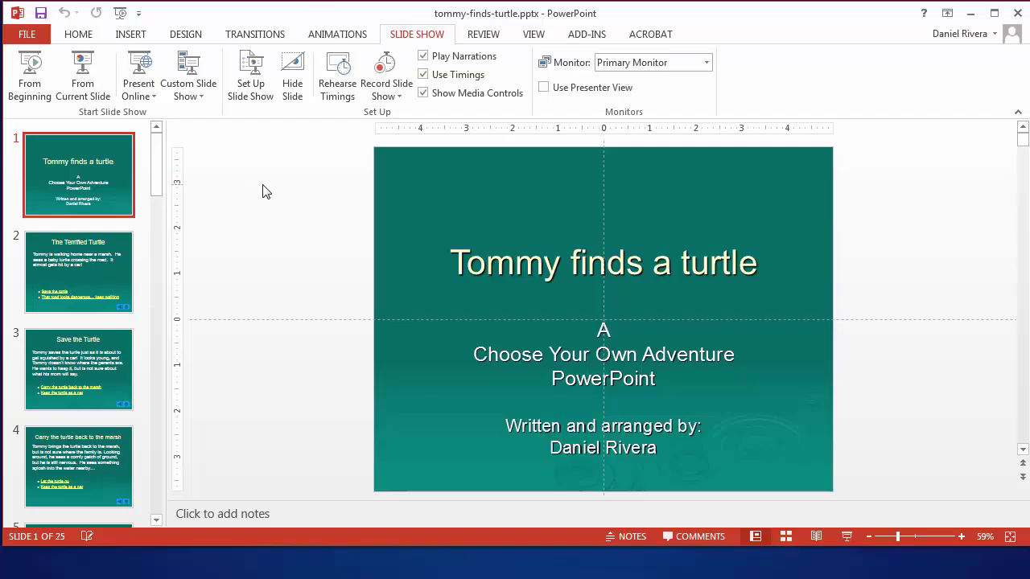
Play the tommy-finds-turtle.pptx show and follow the links "That road looks dangerous… keep walking" and "Continue on his grand adventure".
left_click(82, 77)
left_click(603, 259)
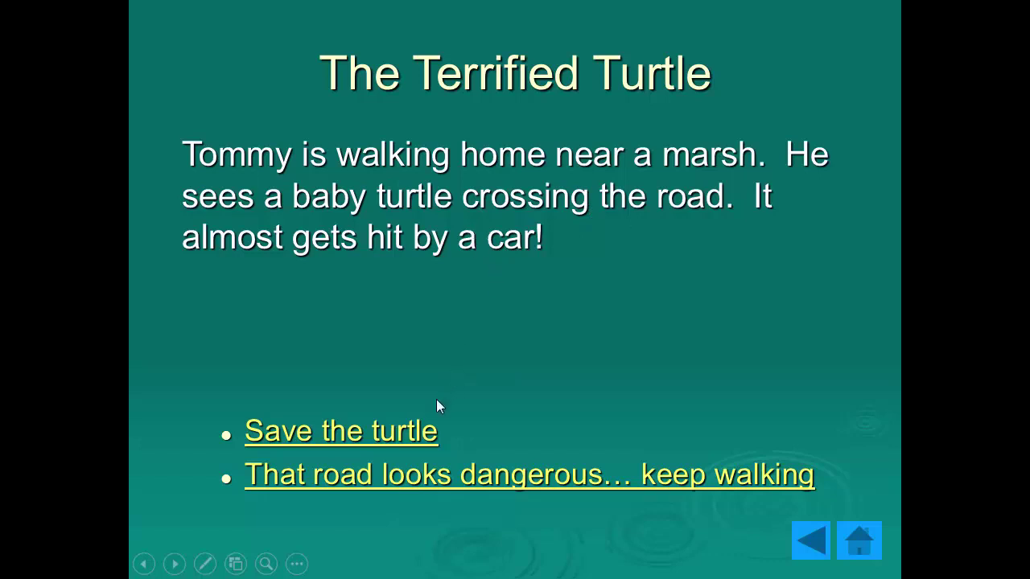
left_click(558, 478)
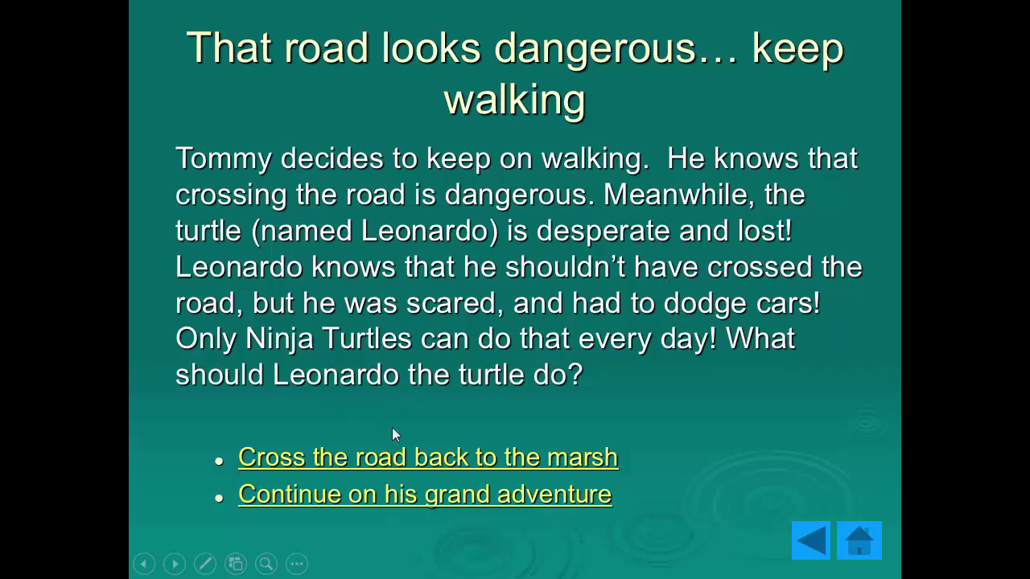
left_click(503, 496)
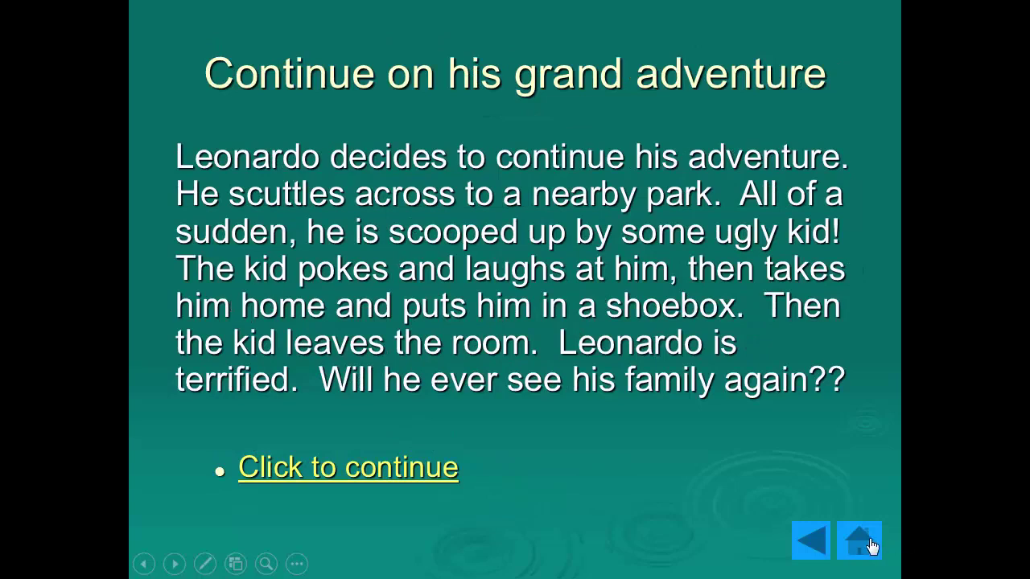
Test the story's back and home buttons, restart the story and follow the "Save the turtle" link.
left_click(808, 540)
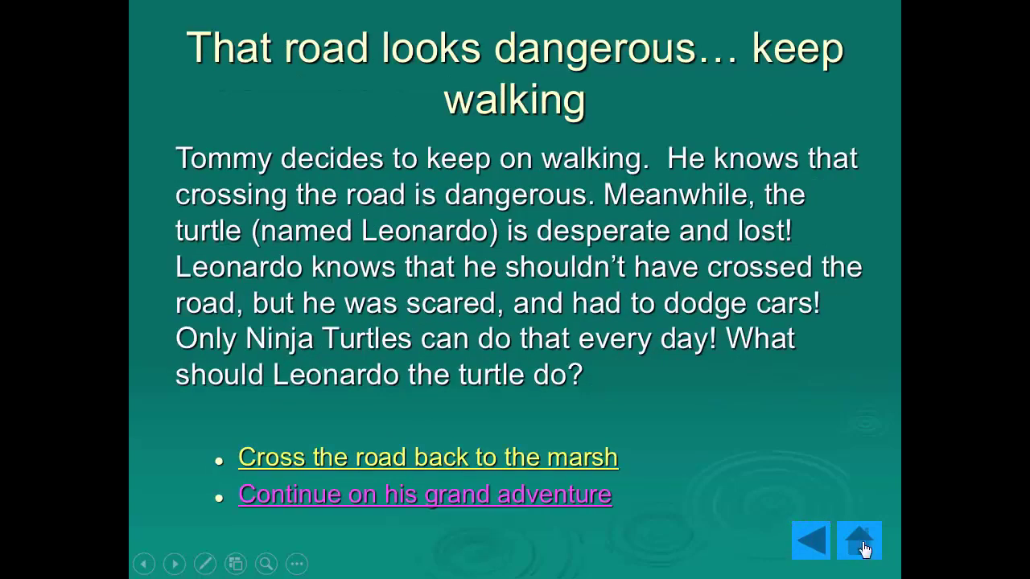
left_click(863, 549)
left_click(538, 419)
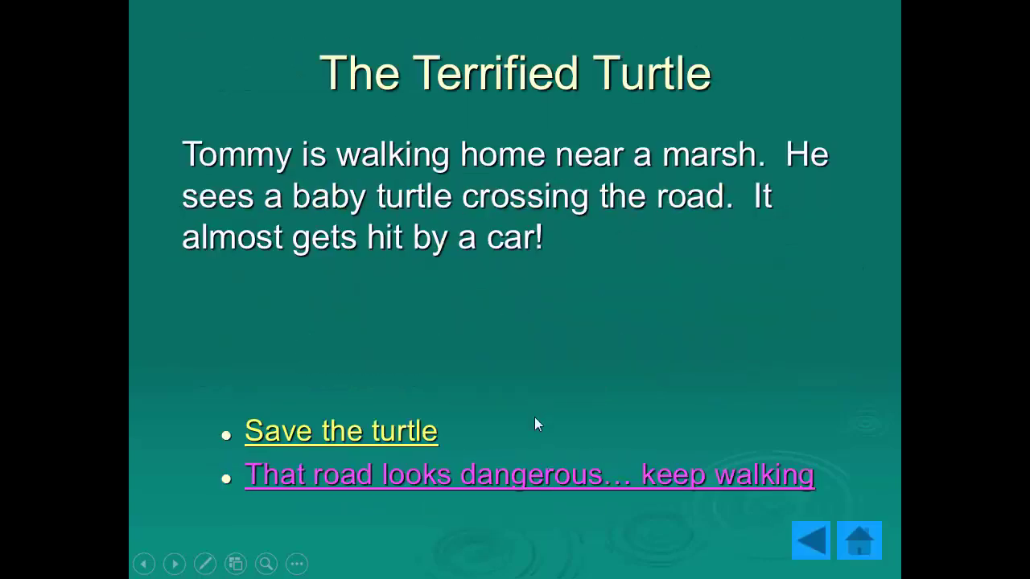
left_click(357, 432)
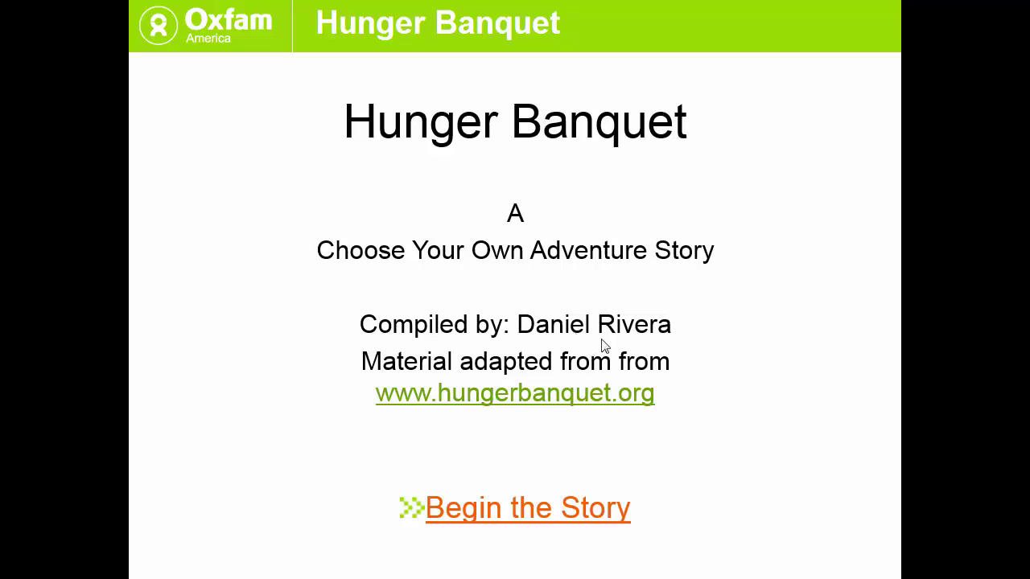
Play through the "Hunger Banquet" story from its title slide, choosing to keep your independence and continuing past "The morning after…".
left_click(555, 509)
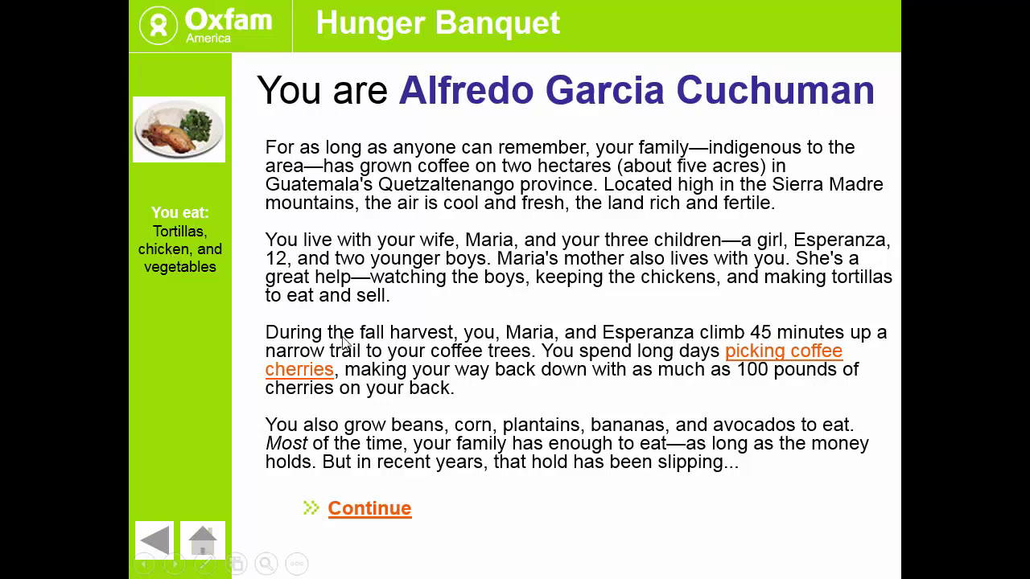
left_click(378, 510)
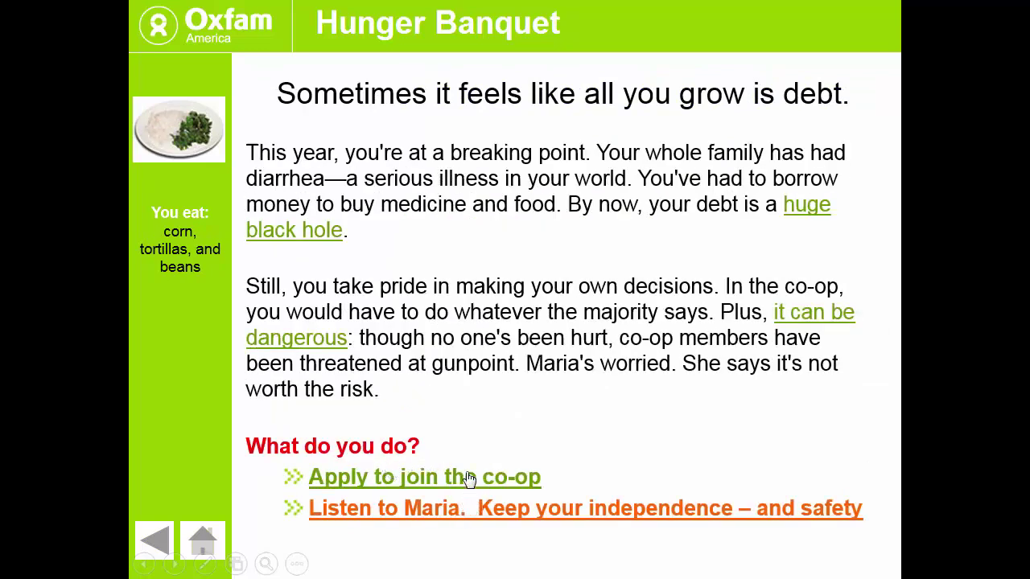
left_click(490, 516)
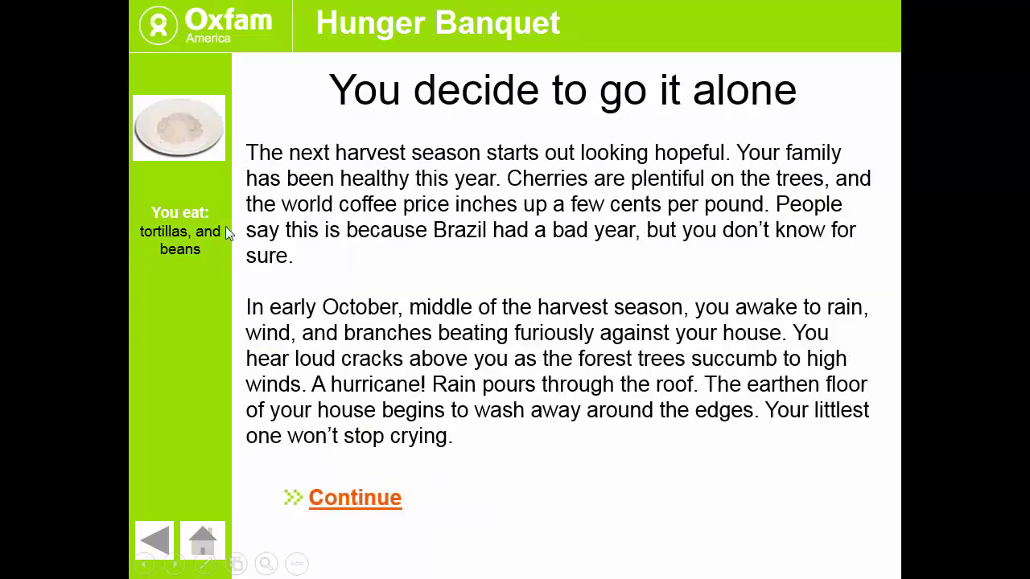
left_click(372, 500)
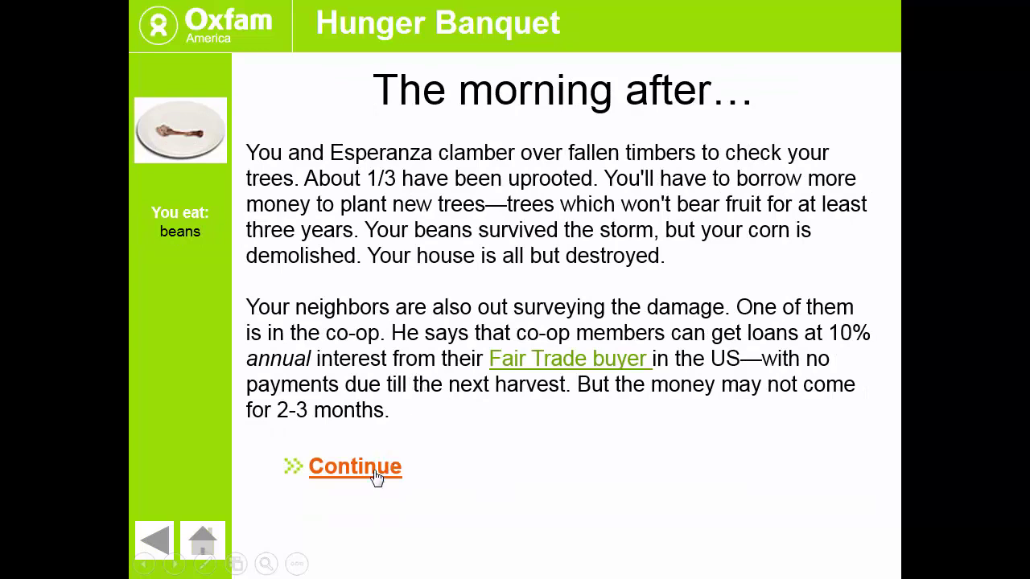
left_click(373, 471)
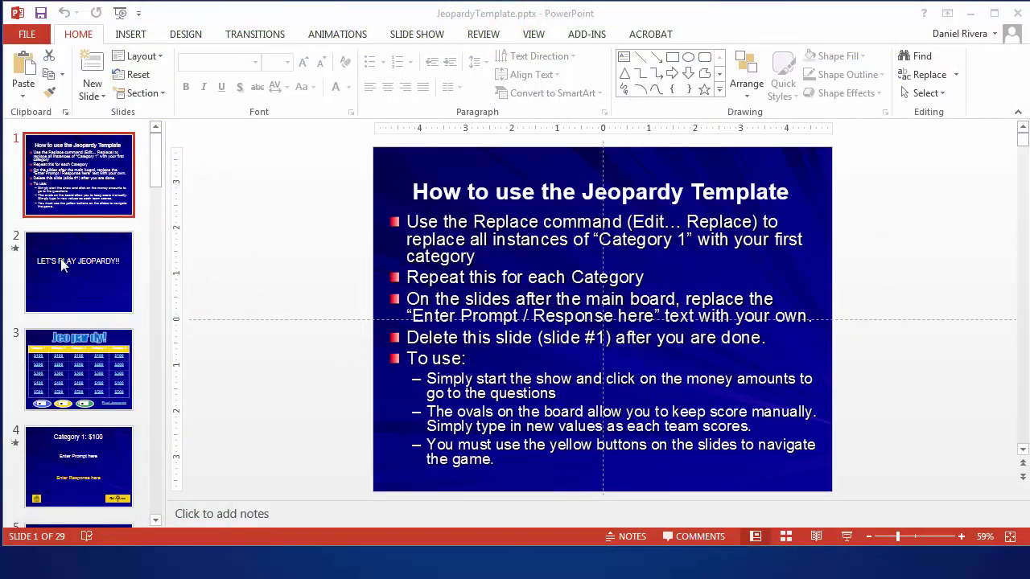
Examine the game board slide in JeopardyTemplate.pptx, with its categories and linked dollar amounts.
left_click(84, 371)
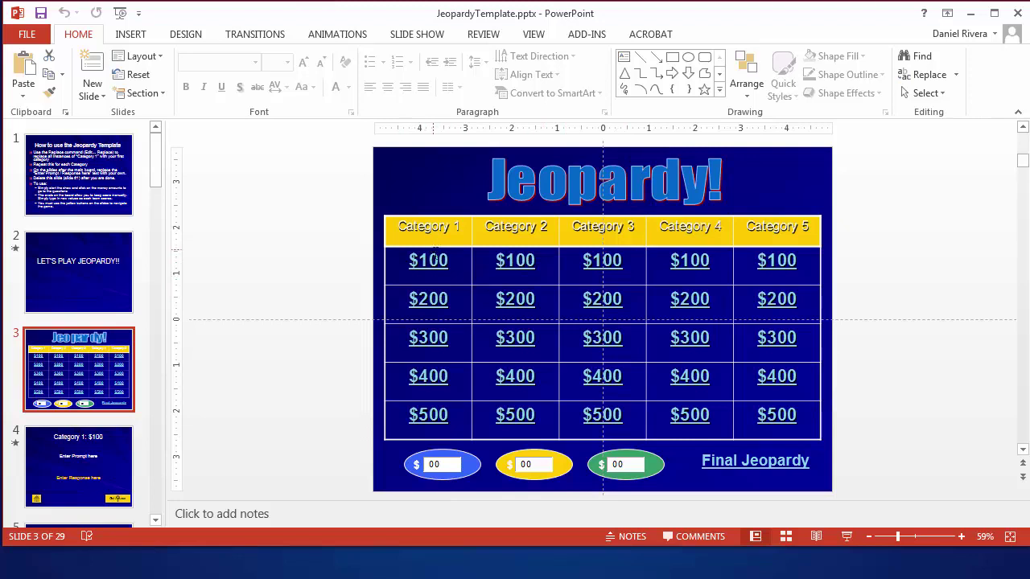
left_click(71, 222)
left_click(78, 356)
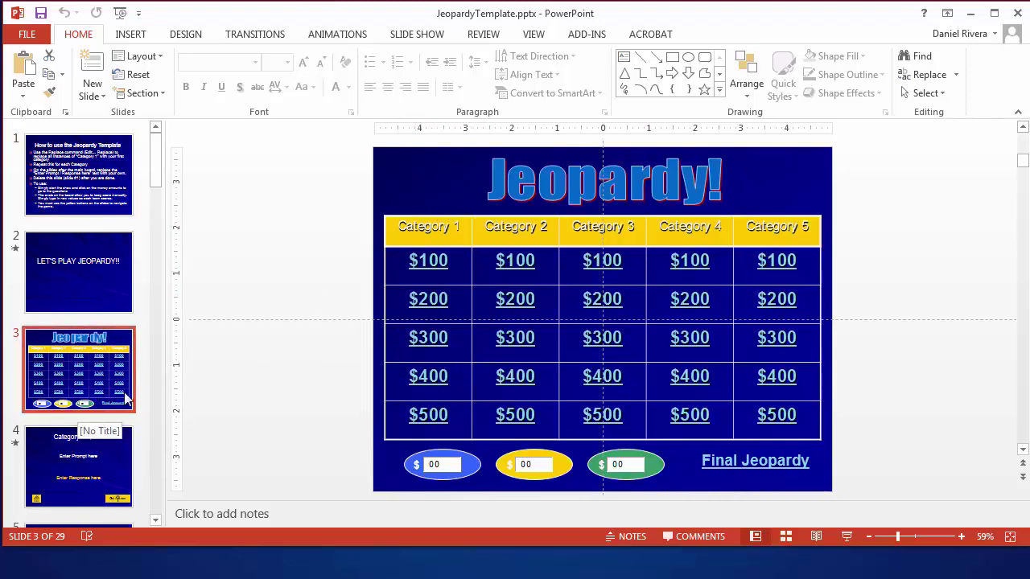
Replace all instances of "Category 1" with "Cats" throughout the Jeopardy template and open the category's $100 question slide.
key("ctrl+f")
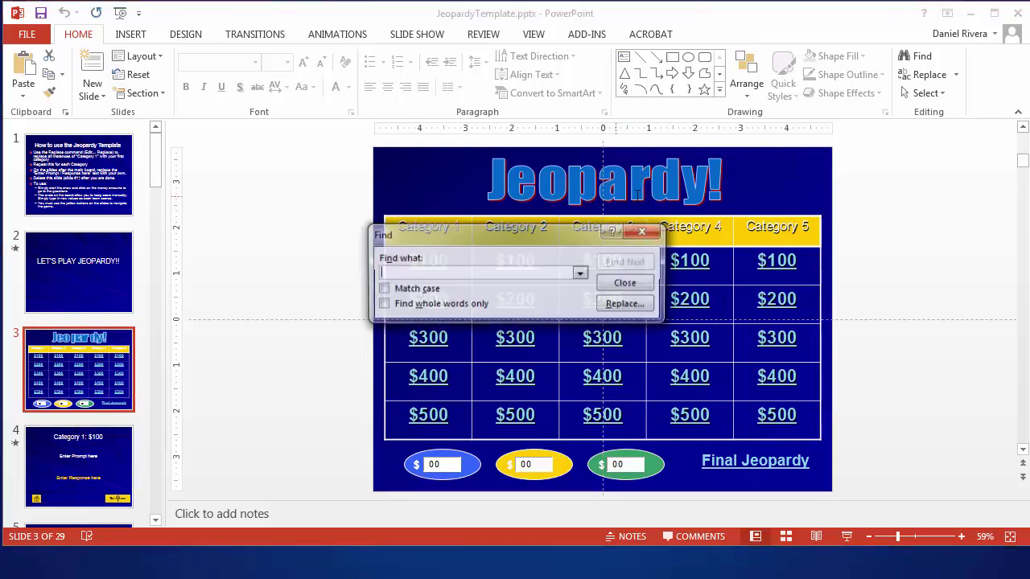
left_click(618, 304)
type("C")
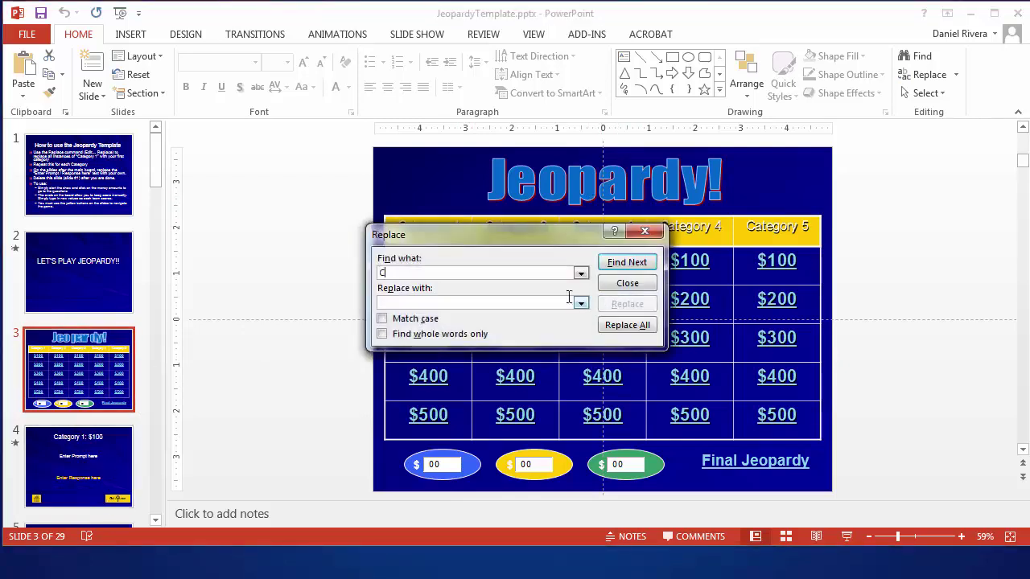
type("ategory 1")
key("Tab")
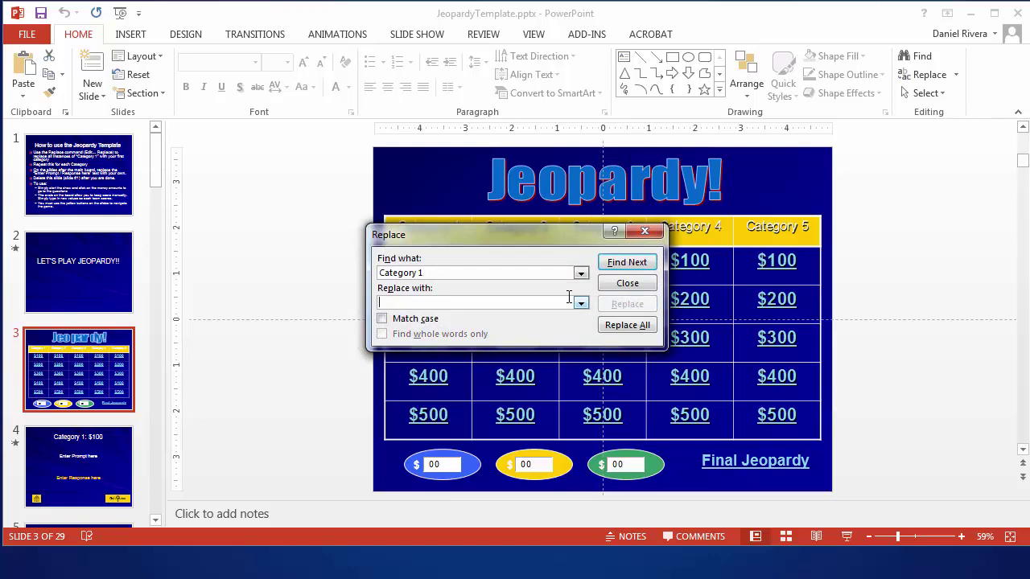
type("Cats")
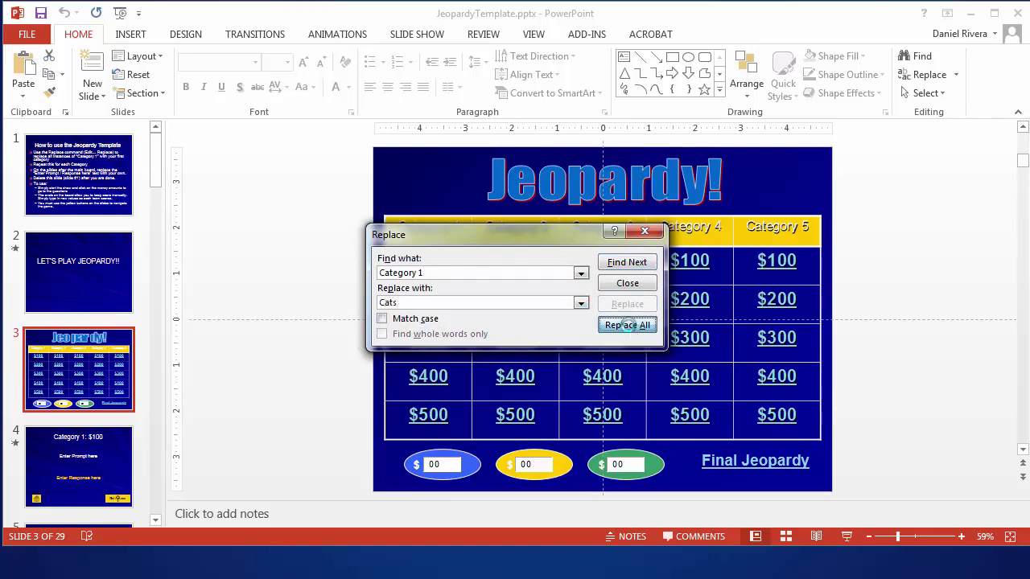
left_click(627, 326)
key("Return")
left_click(646, 231)
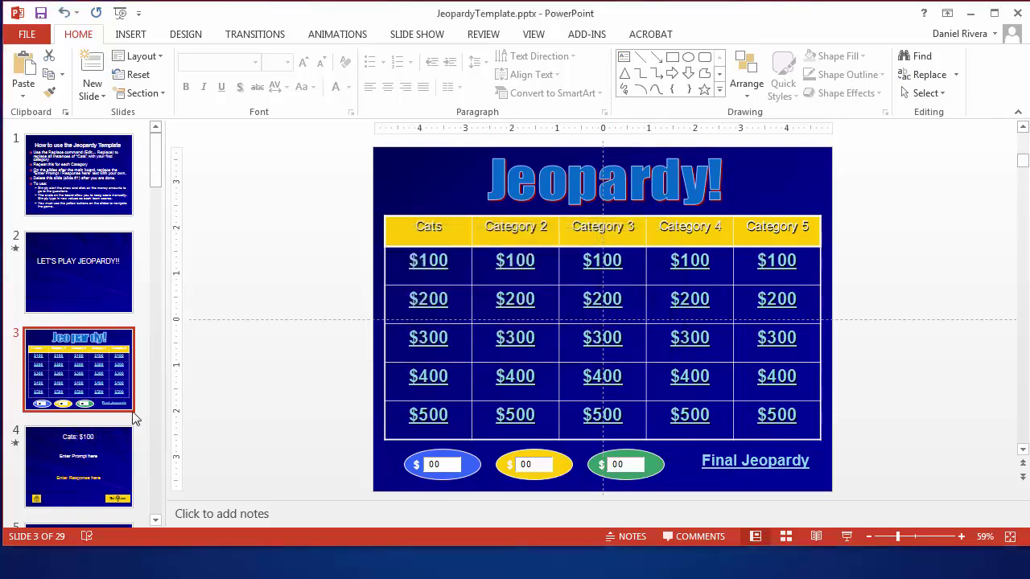
left_click(103, 476)
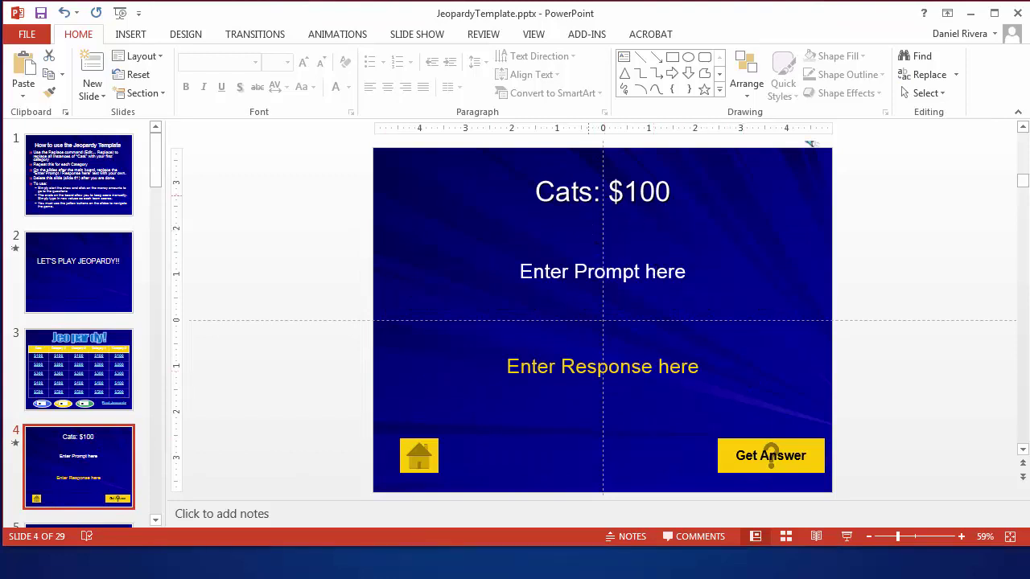
Replace the prompt placeholder on the Cats $100 slide with "This website made LOLcats famous".
left_click(568, 271)
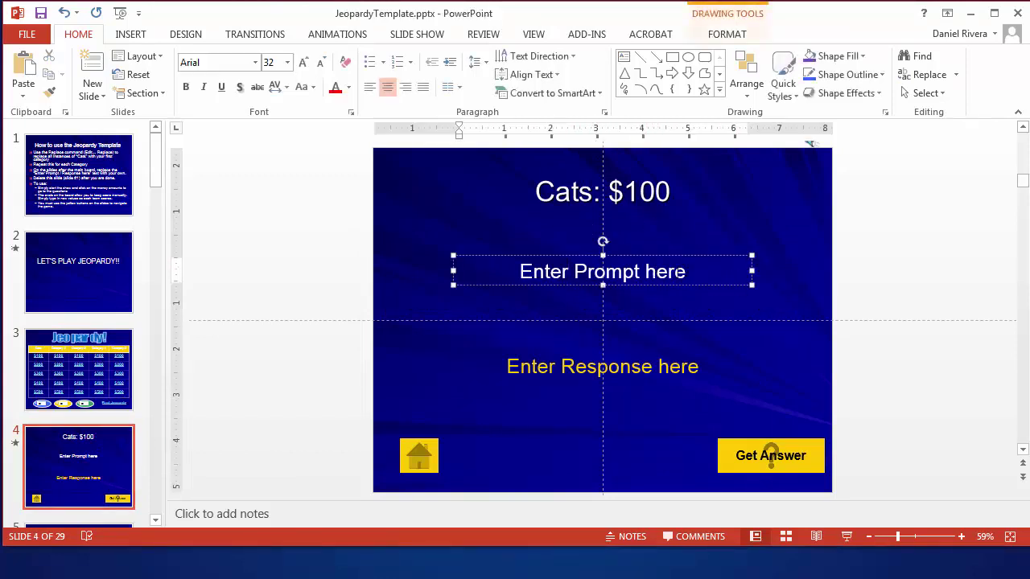
type("This web")
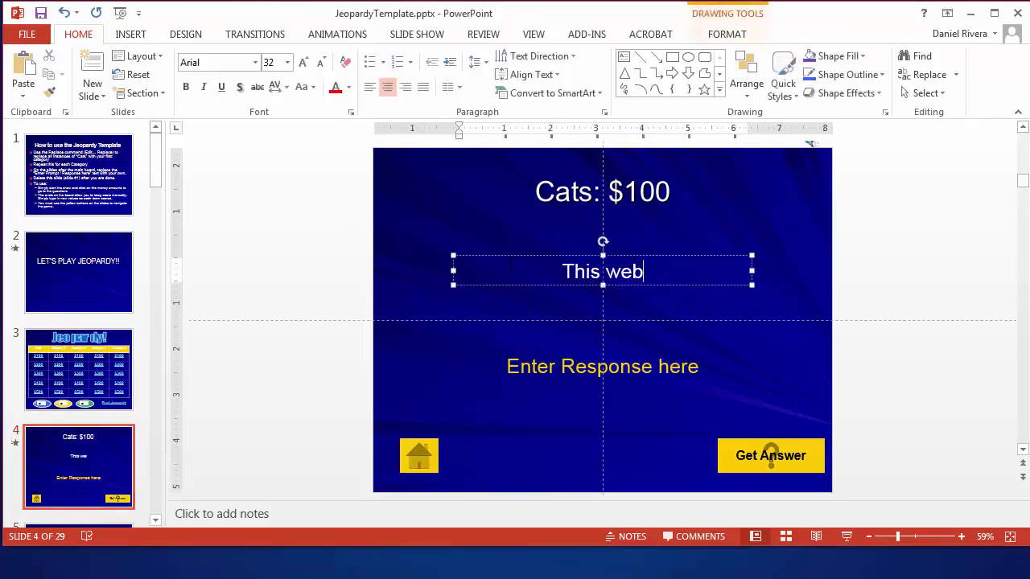
type("site made")
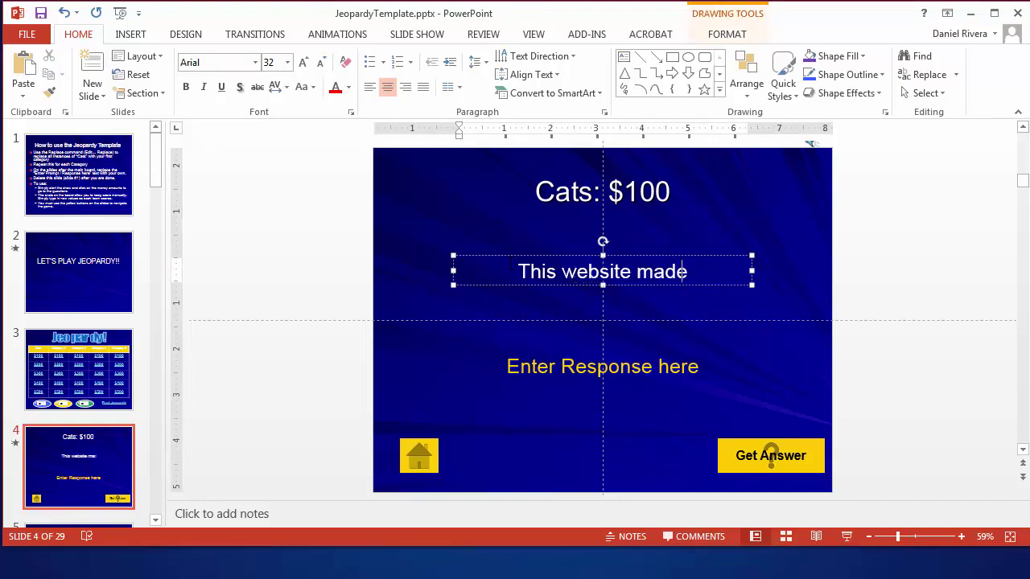
type(" LOLca")
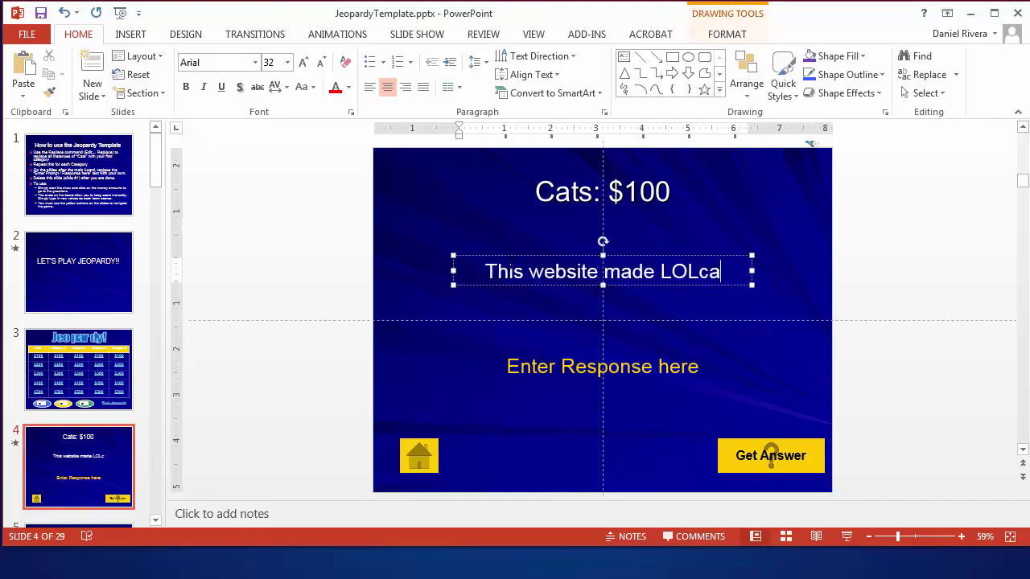
type("ts famous")
Replace the response placeholder on the Cats $100 slide with "What is Icanhascheezburger?" and return to the game board slide.
left_click(696, 363)
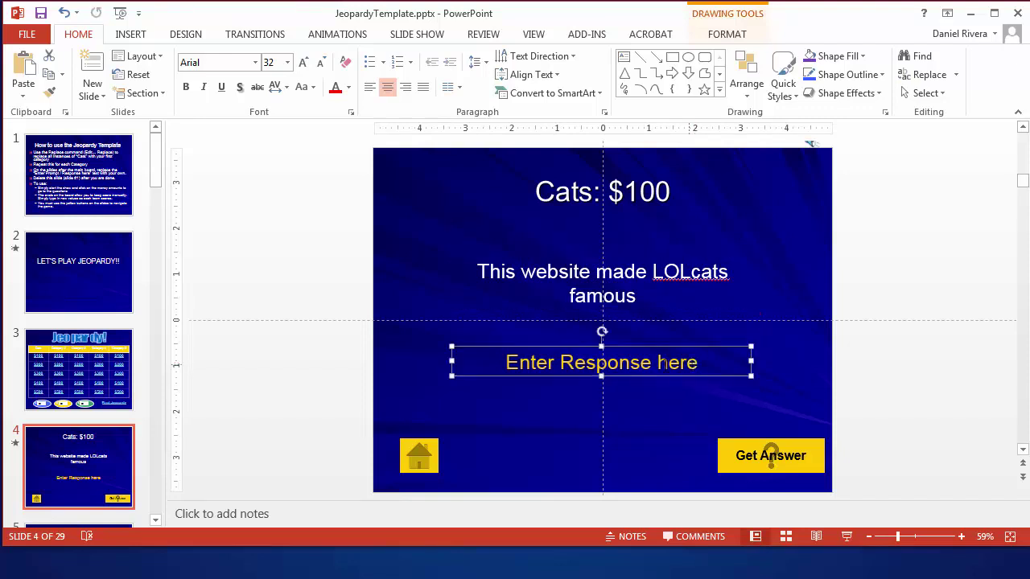
left_click(691, 363)
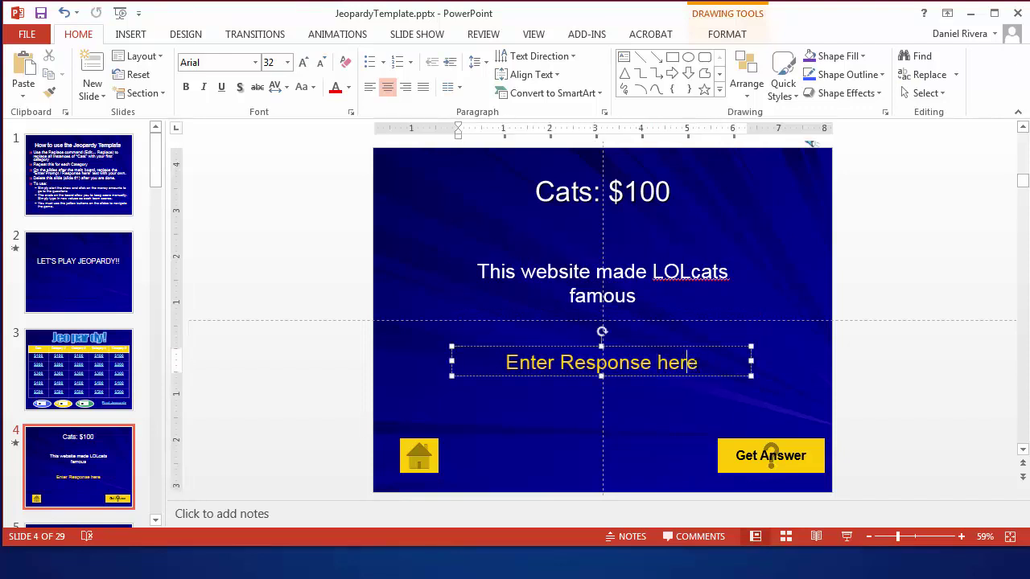
left_click_drag(689, 363, 487, 352)
type("What is")
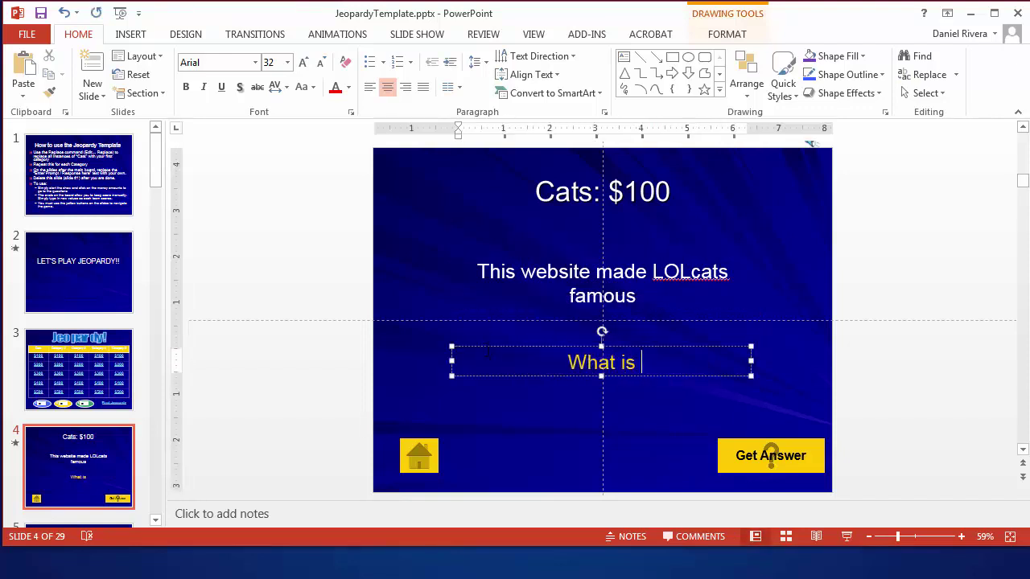
type("Ican")
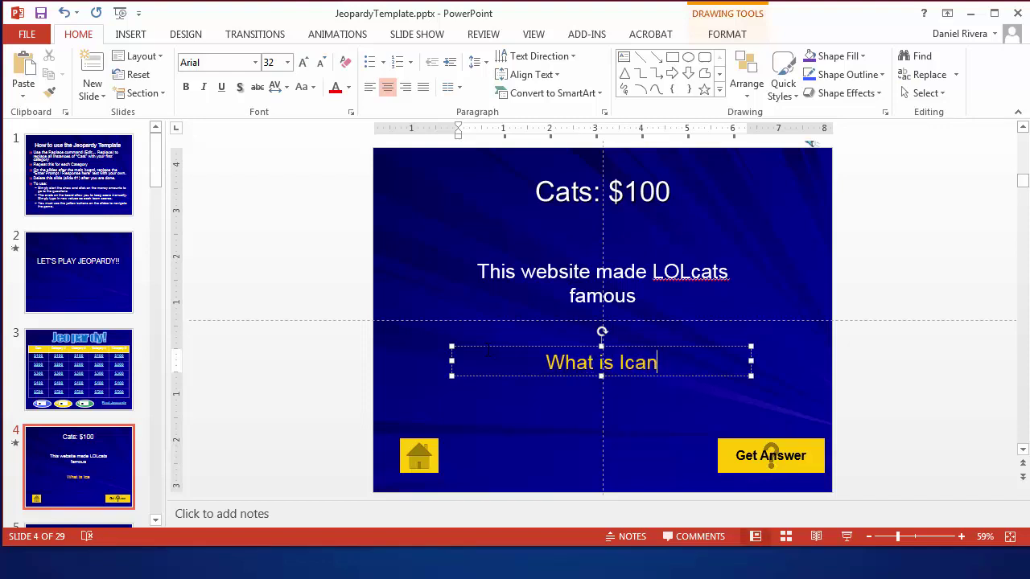
type("haschee")
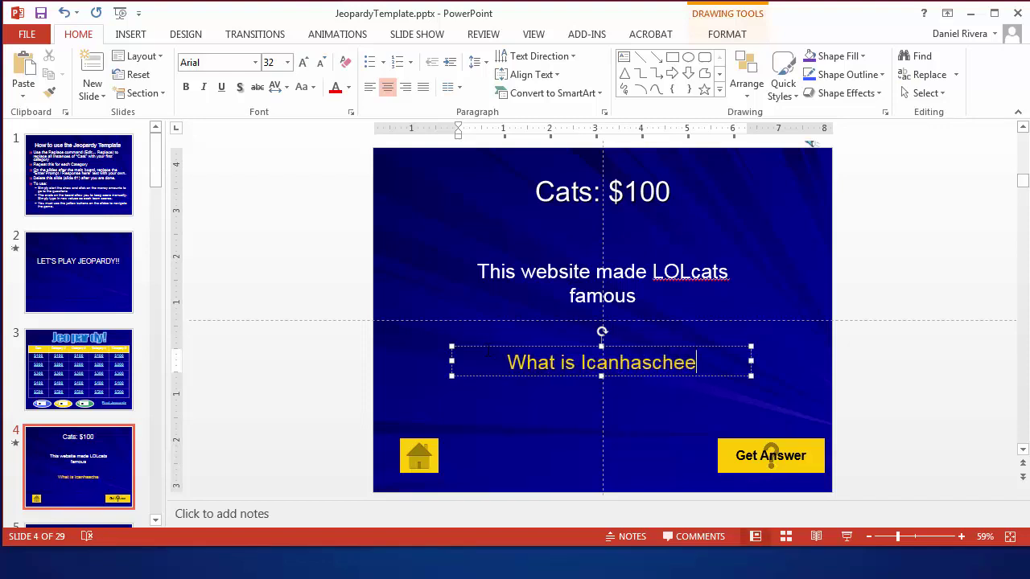
type("zburger?")
key("Escape")
key("Escape")
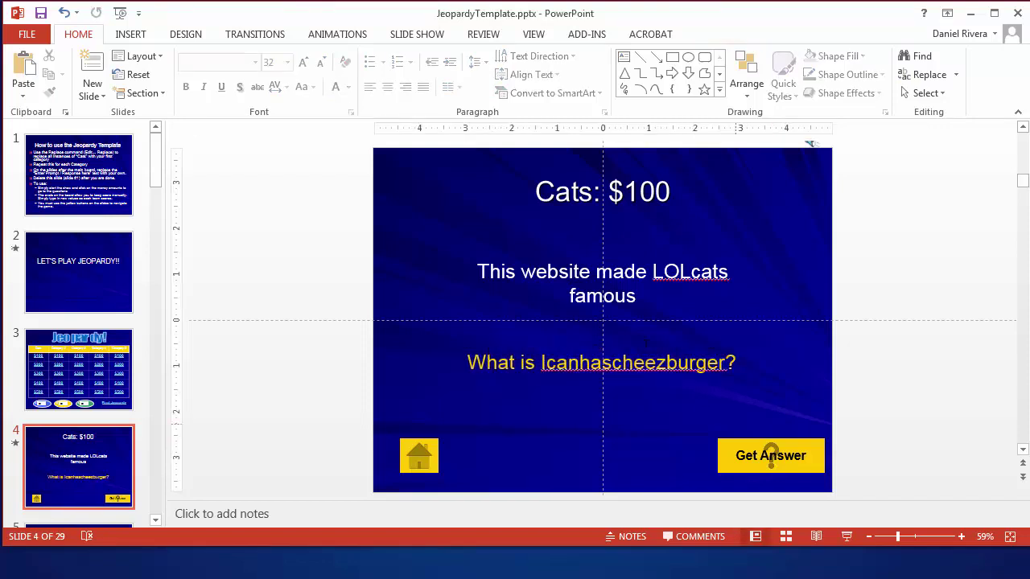
left_click(98, 261)
left_click(92, 362)
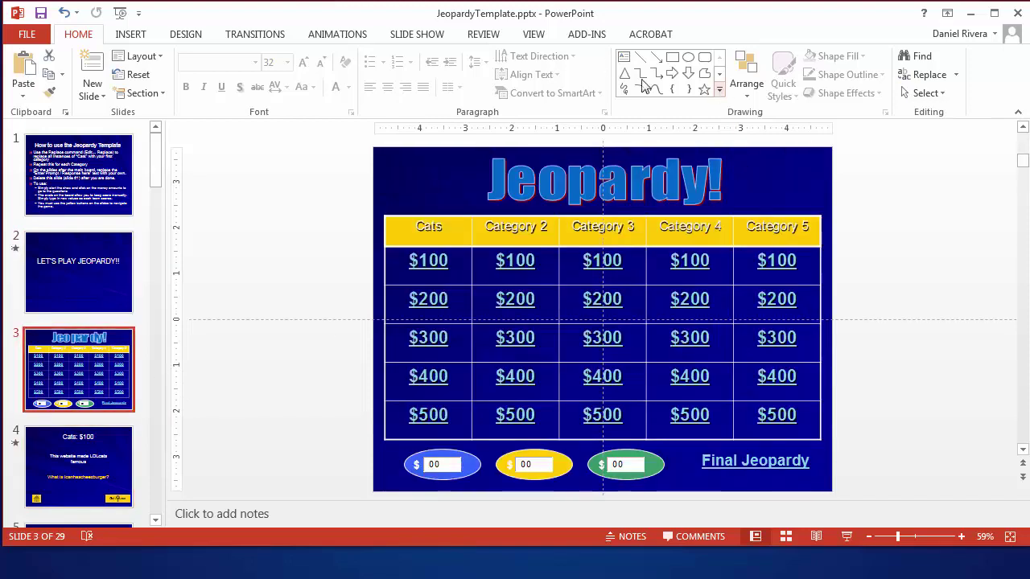